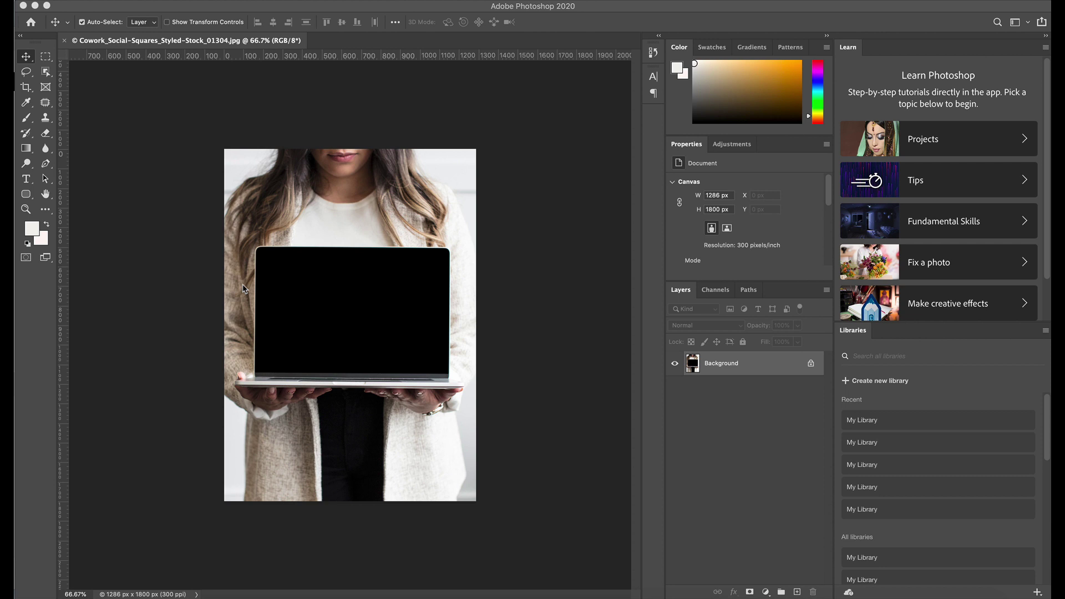
- Zoom in to 200% on the laptop screen of the stock photo
key("super+plus")
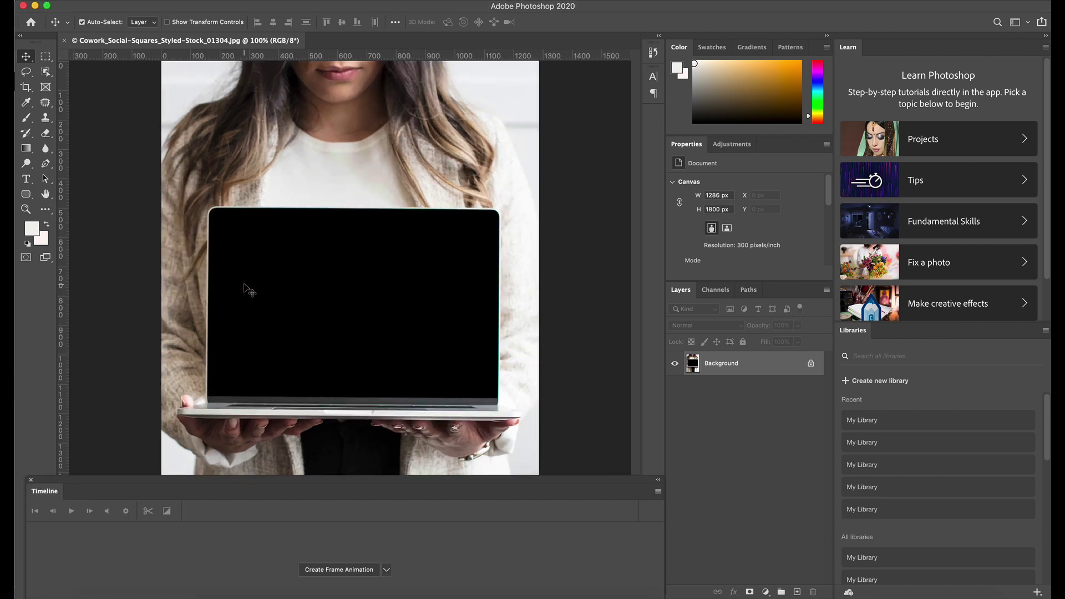
key("super+plus")
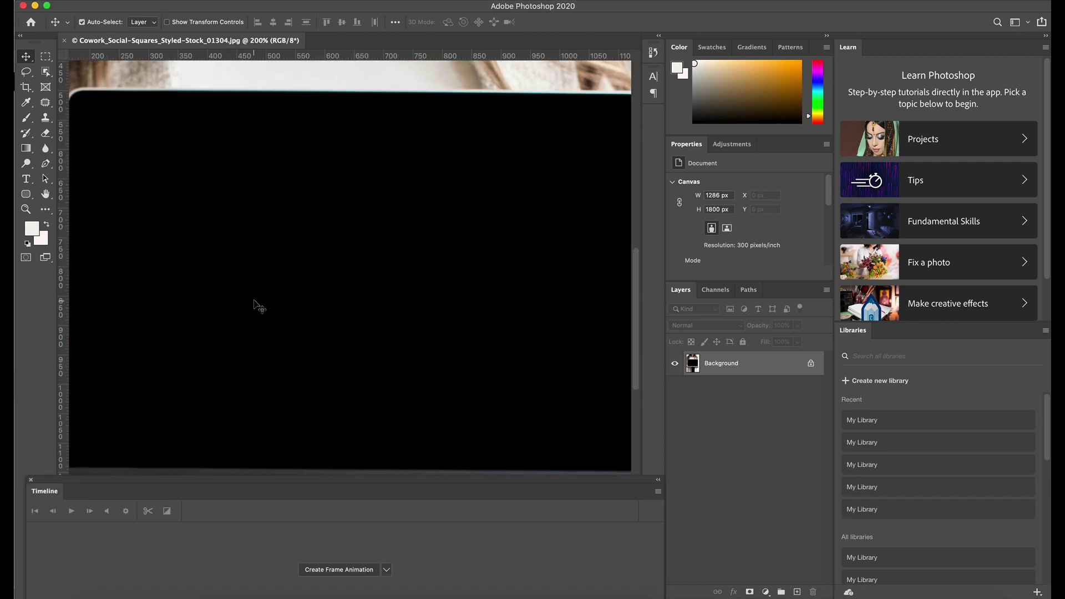
scroll(256, 301, "left", 3)
scroll(258, 301, "right", 3)
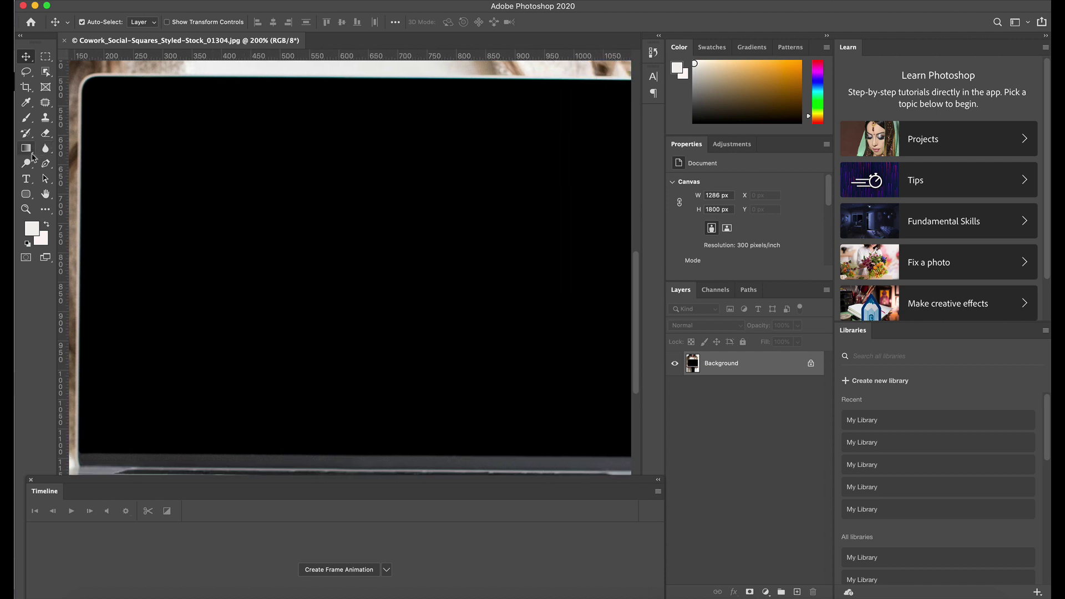
- Draw a first rectangle on the laptop screen with the Rectangle Tool, then hide it
right_click(27, 195)
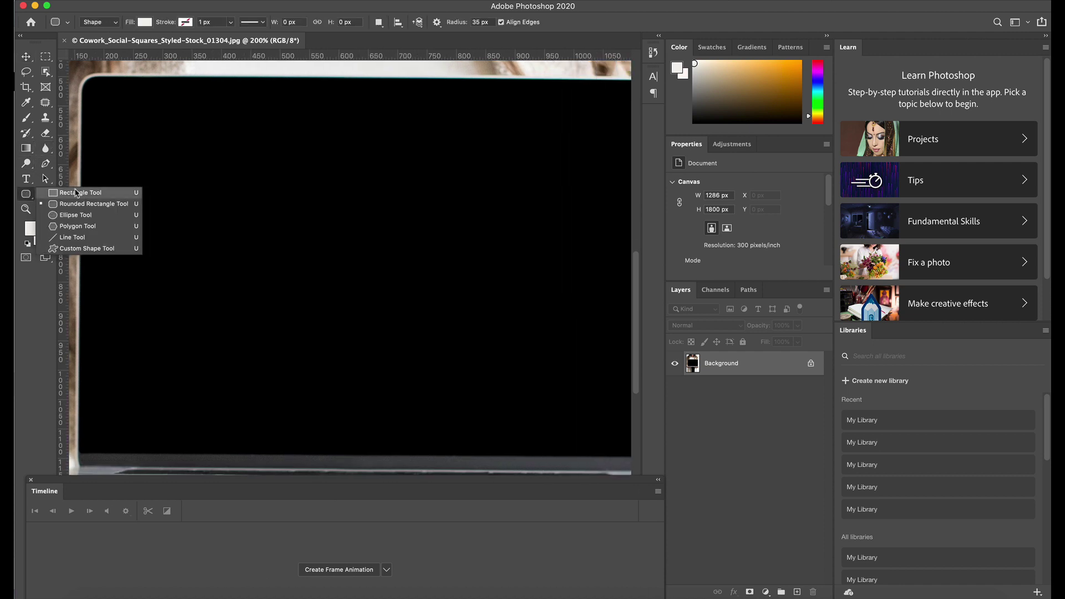
left_click(58, 192)
mouse_move(107, 101)
left_mouse_down()
mouse_move(126, 140)
mouse_move(350, 388)
mouse_move(372, 428)
left_mouse_up()
left_click(674, 364)
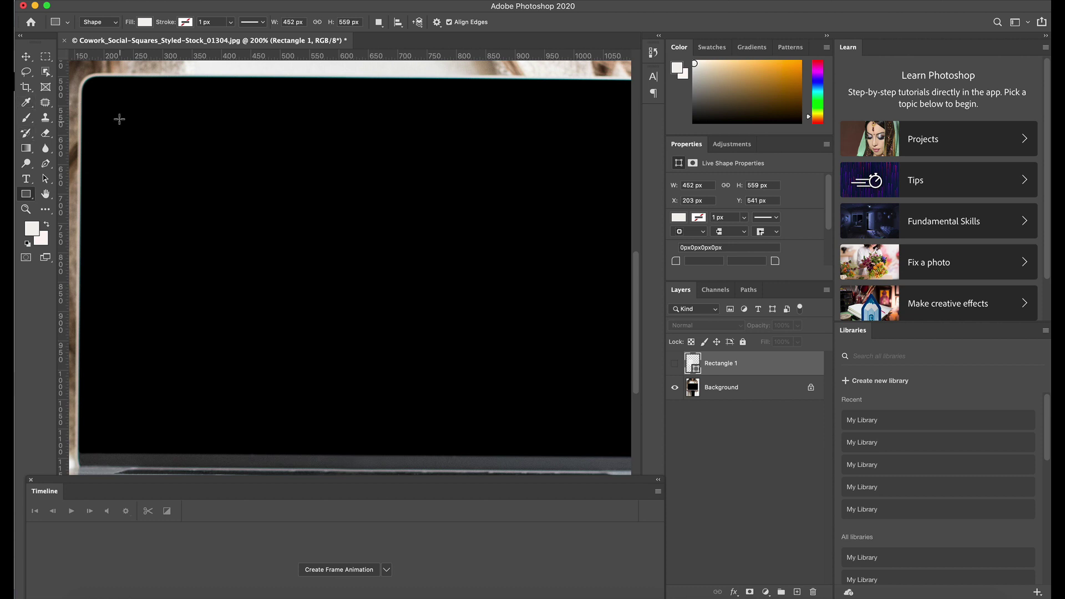
- Draw a white Rectangle 2 over the laptop screen and nudge it up into place
left_click_drag(102, 103, 574, 426)
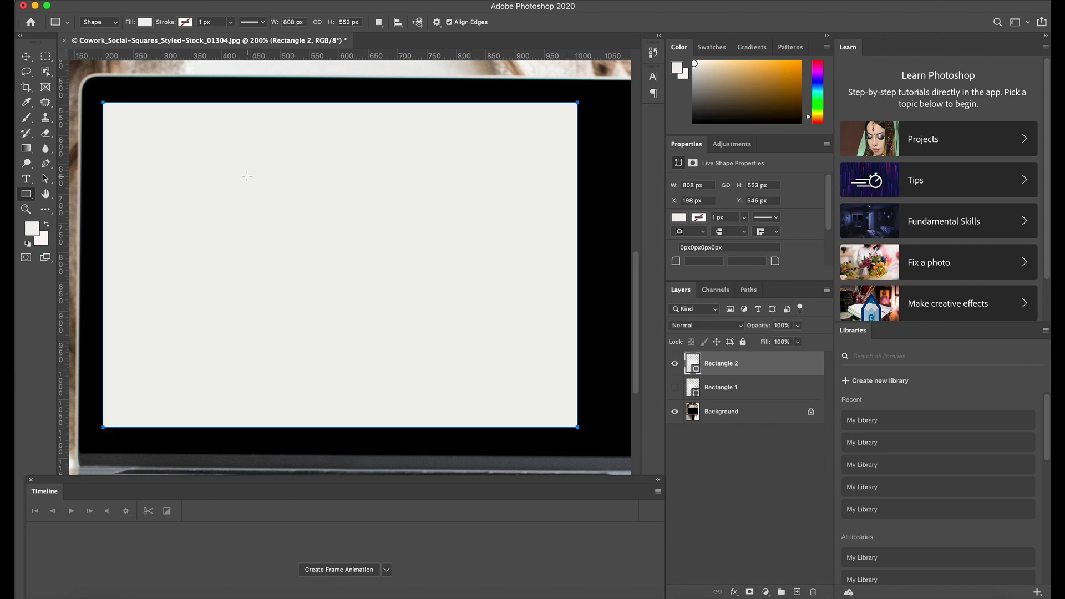
key("v")
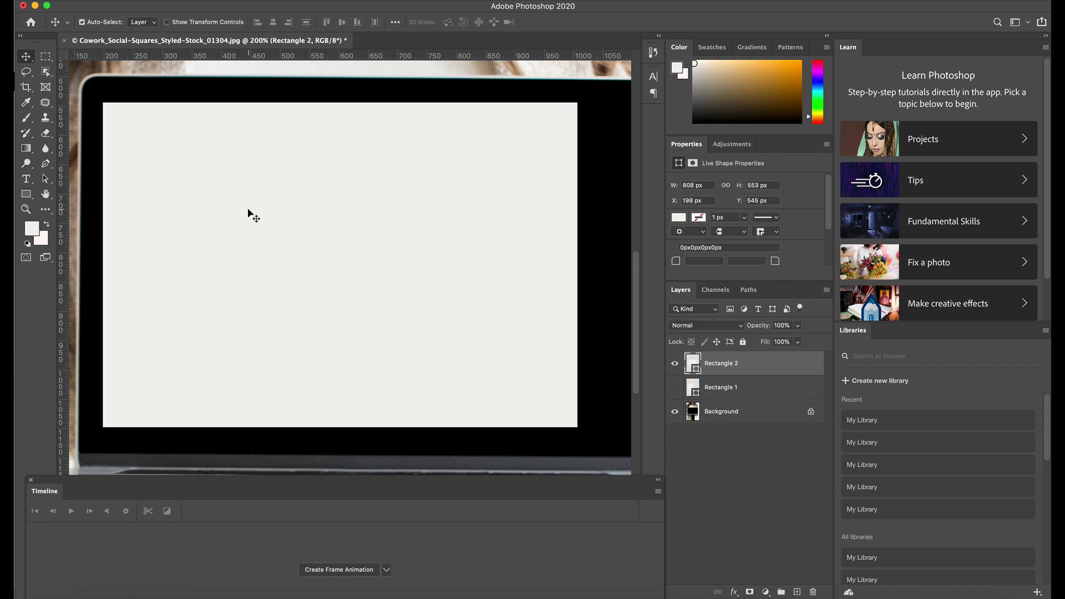
left_click_drag(248, 214, 243, 207)
key("Up")
key("Up")
key("Up")
key("Up")
key("Up")
key("Up")
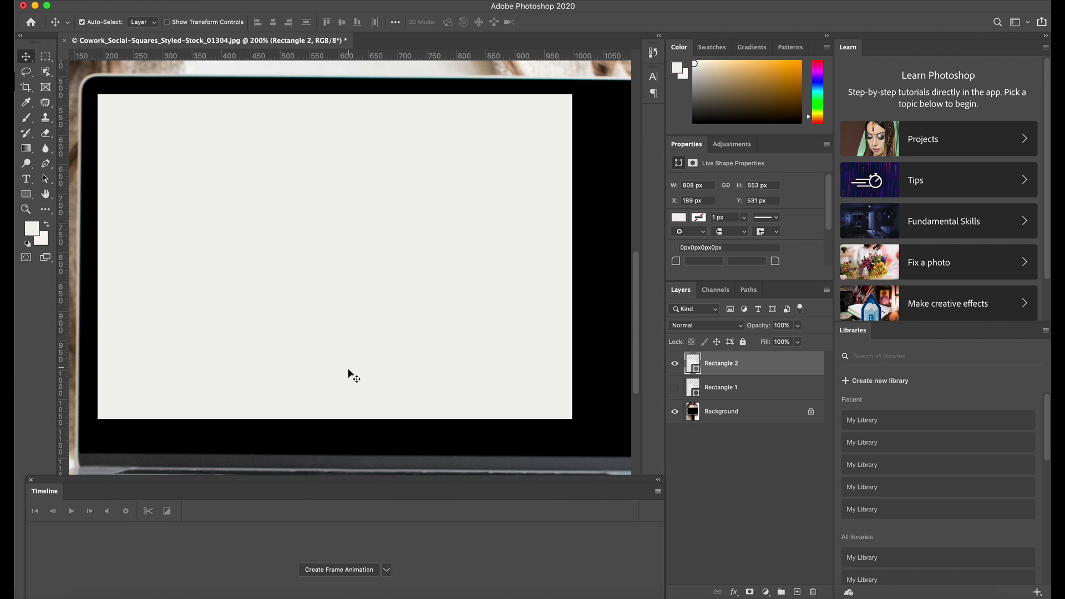
key("super+t")
- Stretch the rectangle's bottom and right edges and skew its corners to match the screen
left_click_drag(335, 419, 335, 435)
scroll(528, 333, "right", 5)
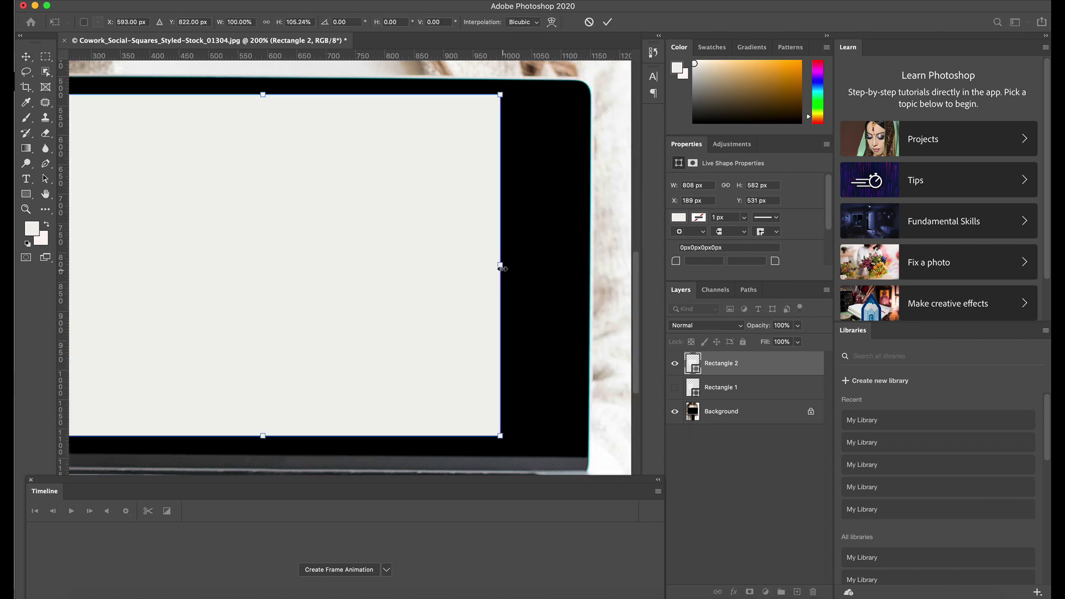
left_click_drag(501, 267, 568, 271)
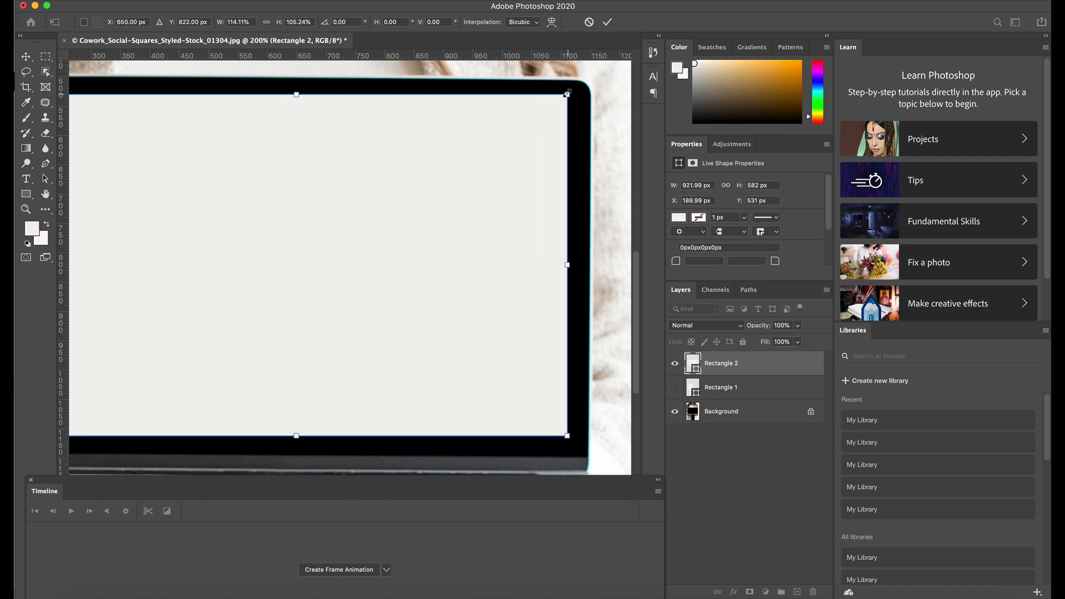
left_click_drag(567, 95, 575, 100)
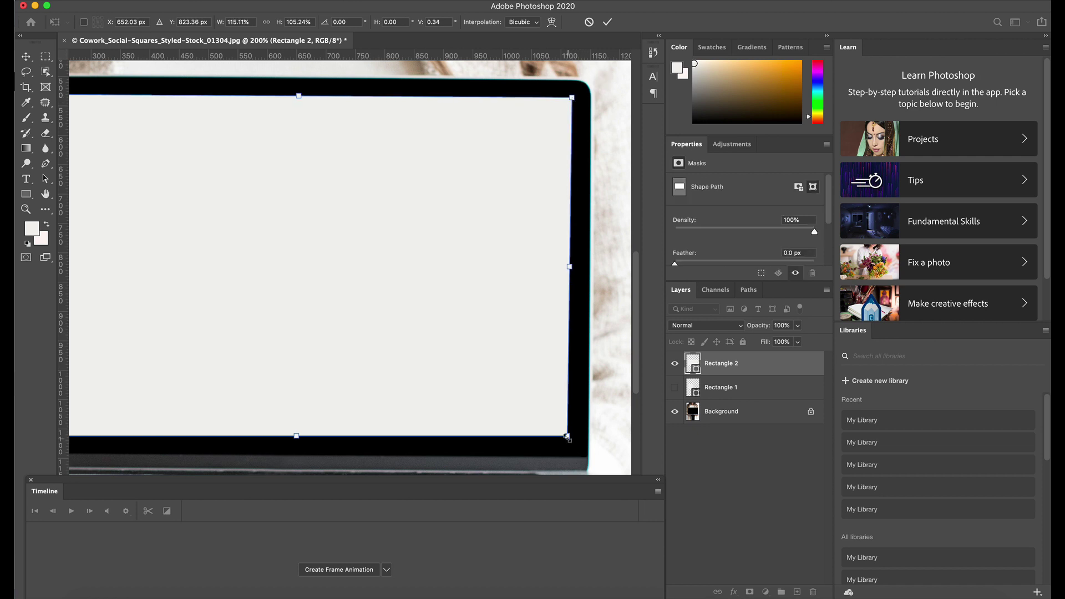
left_click_drag(569, 438, 571, 439)
scroll(571, 438, "down", 1)
scroll(572, 436, "left", 5)
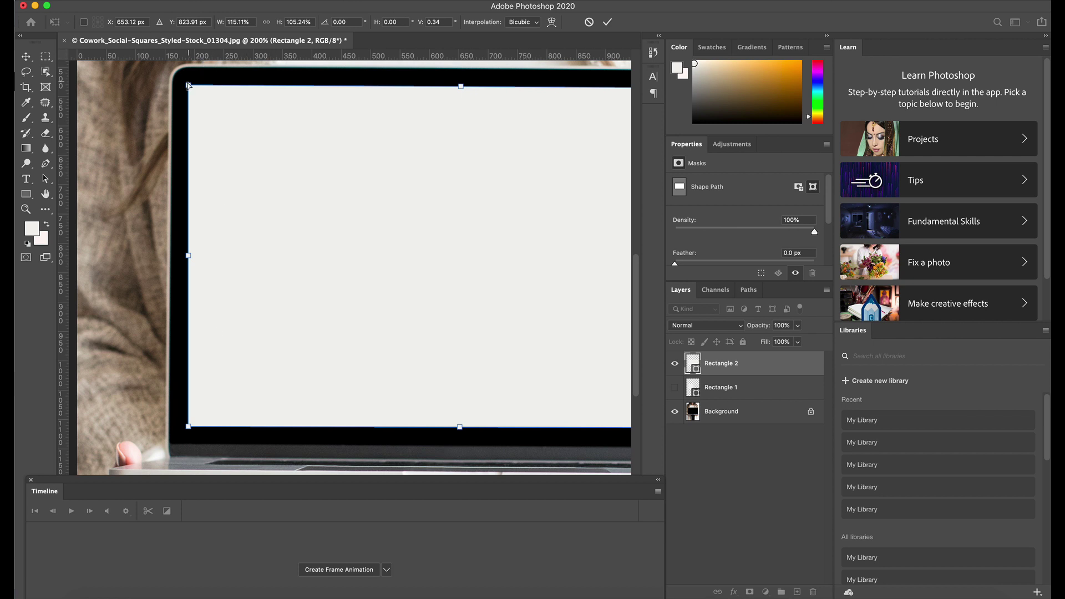
left_click_drag(189, 89, 194, 91)
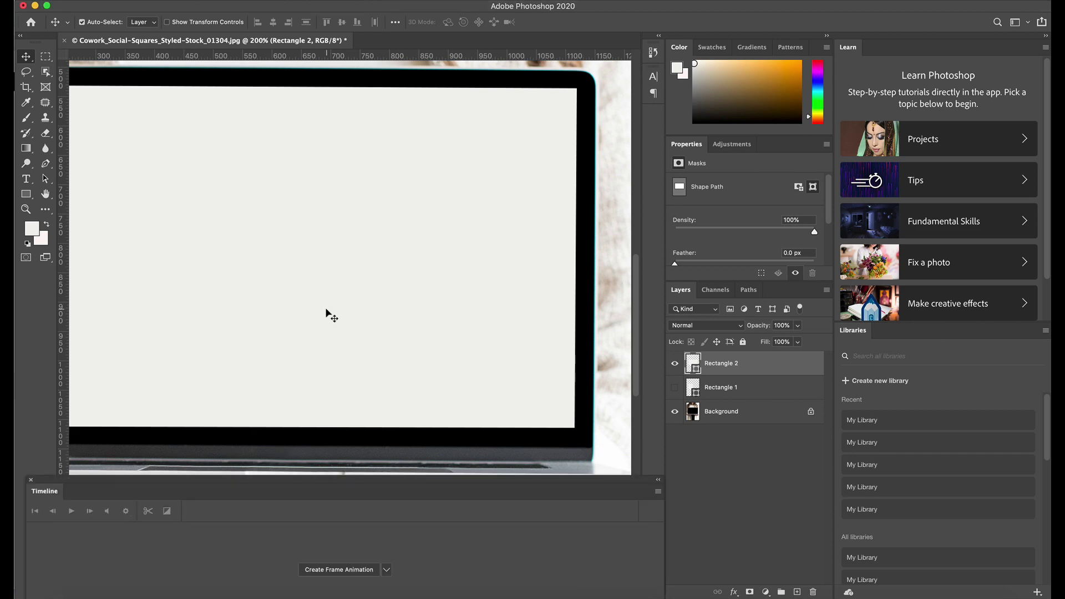
key("super+1")
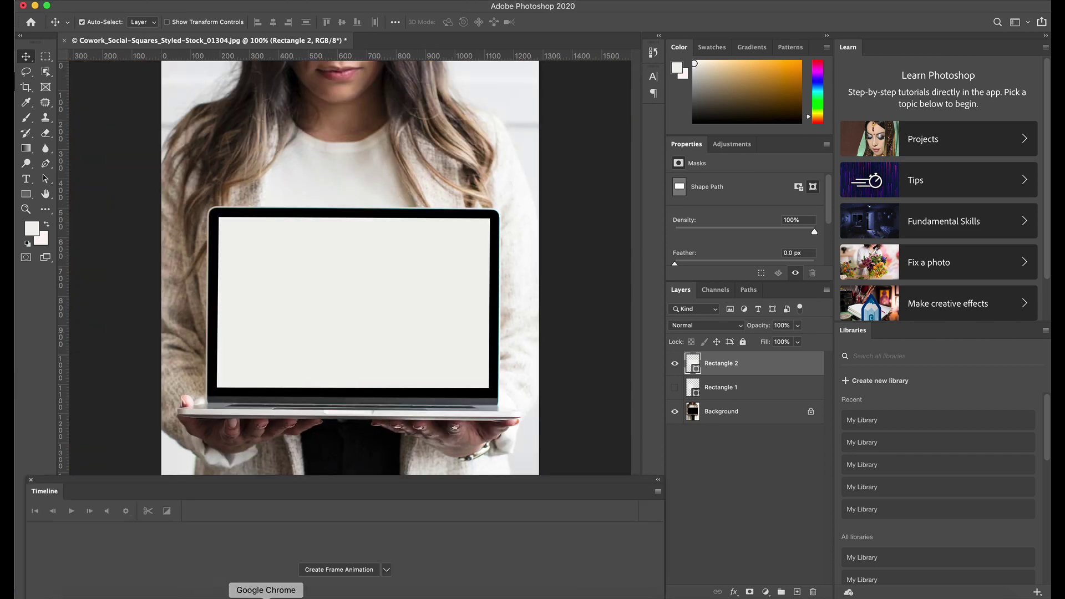
- Load the Barcelona website in Chrome from the 'barc' address suggestion
left_click(265, 597)
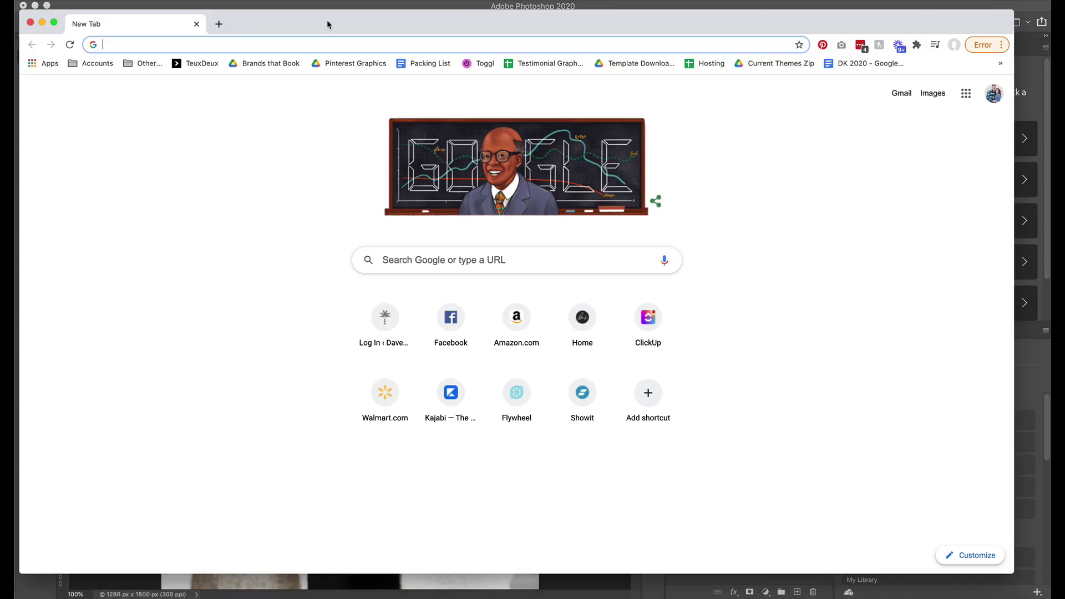
type("barce")
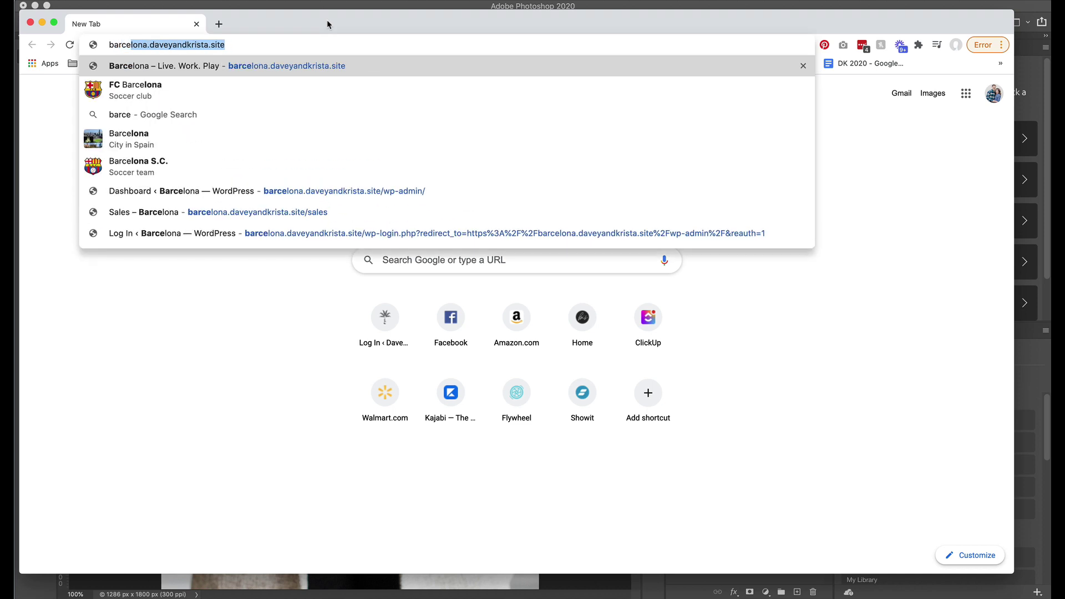
key("Return")
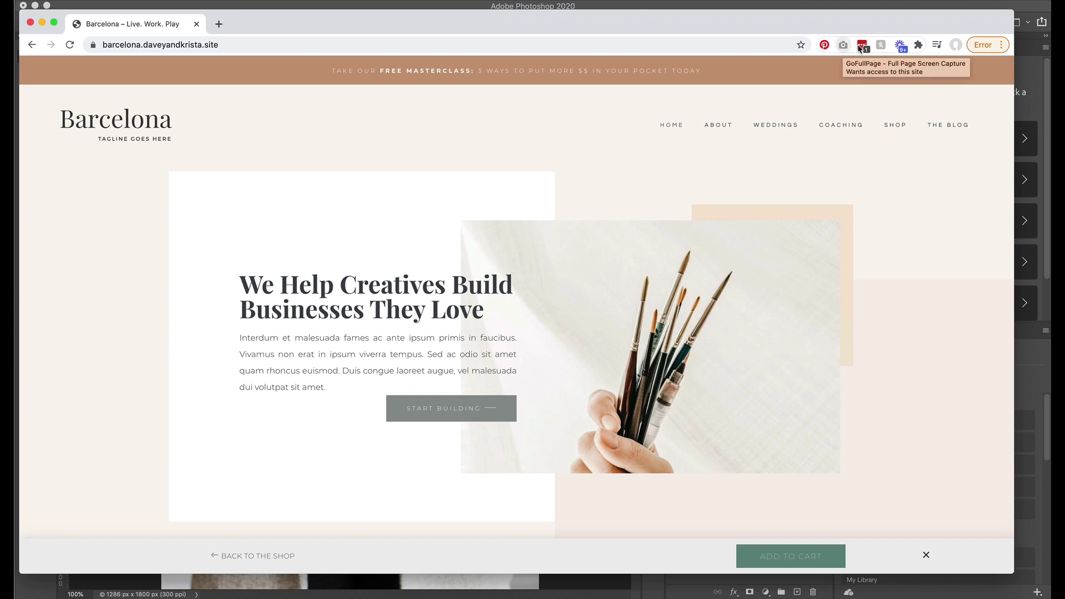
left_click(1001, 45)
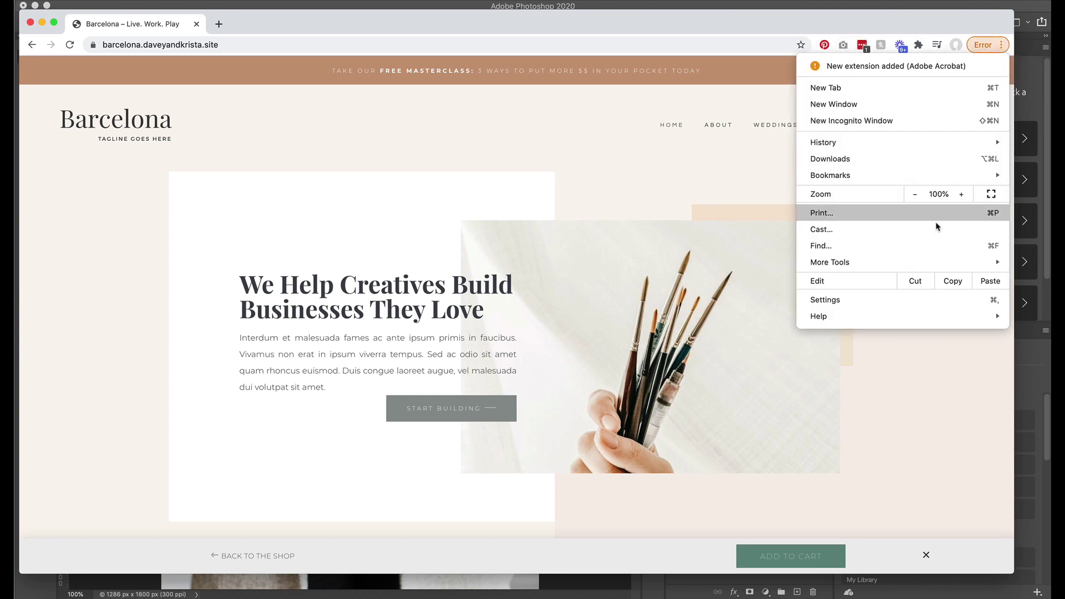
mouse_move(932, 261)
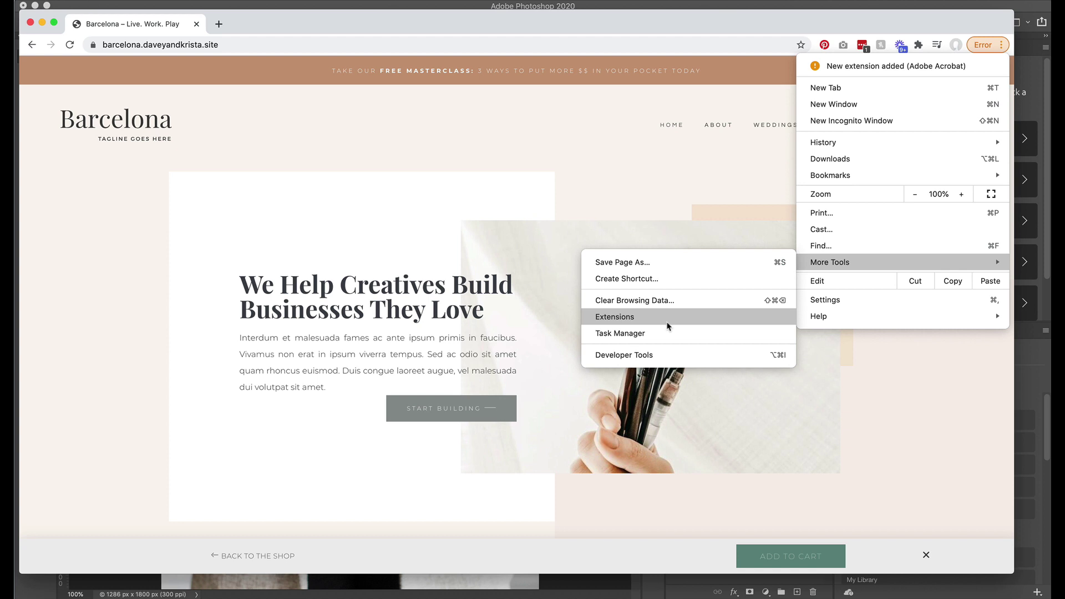
- Capture the full Barcelona page with GoFullPage, download it as a JPG, and return to the site
left_click(844, 45)
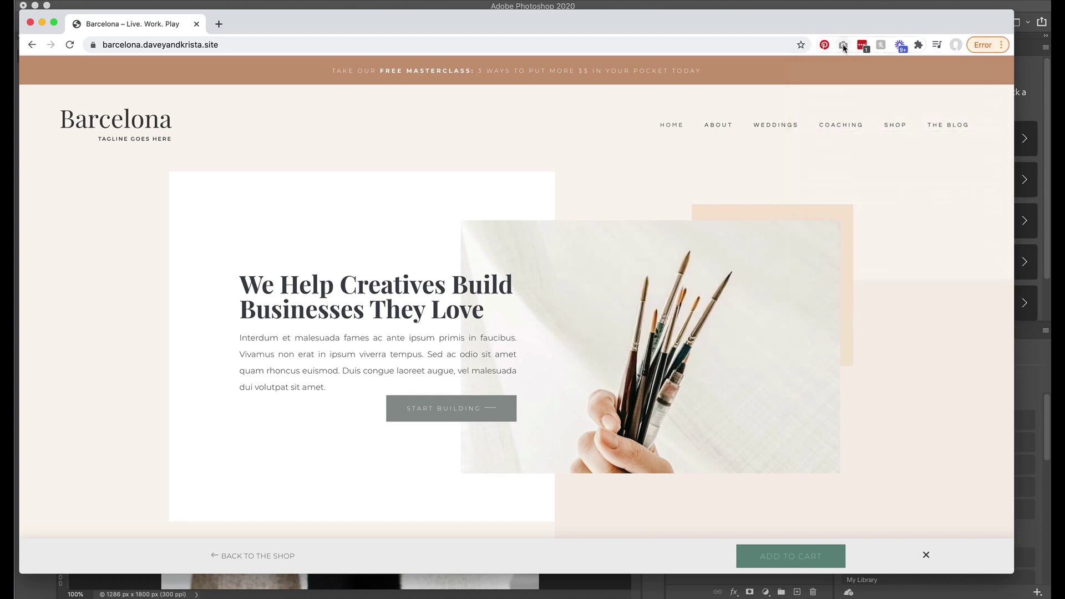
left_click(843, 45)
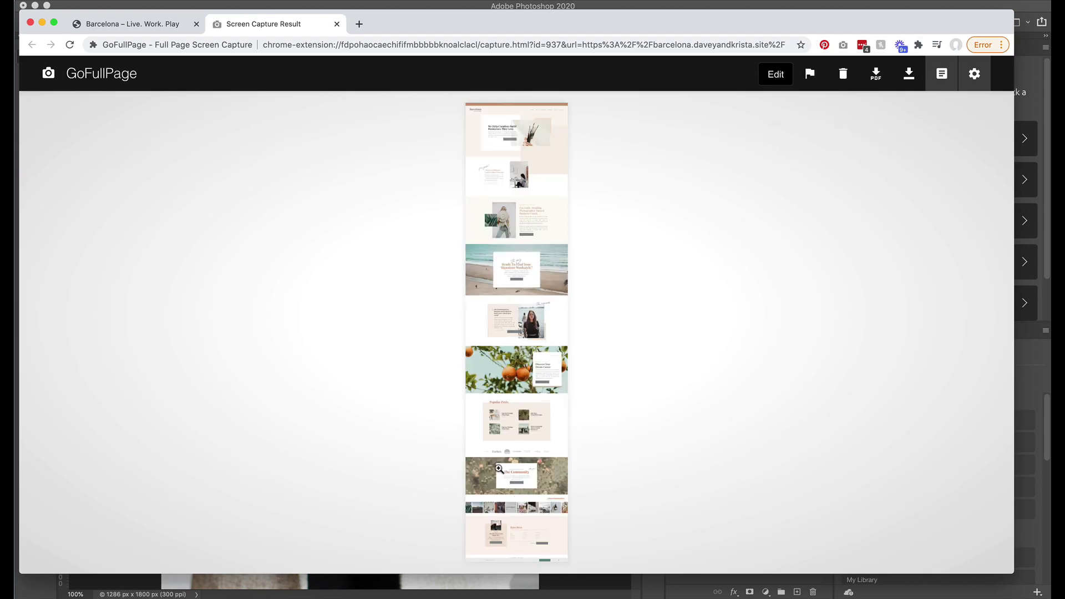
left_click(909, 77)
key("ctrl+shift+Tab")
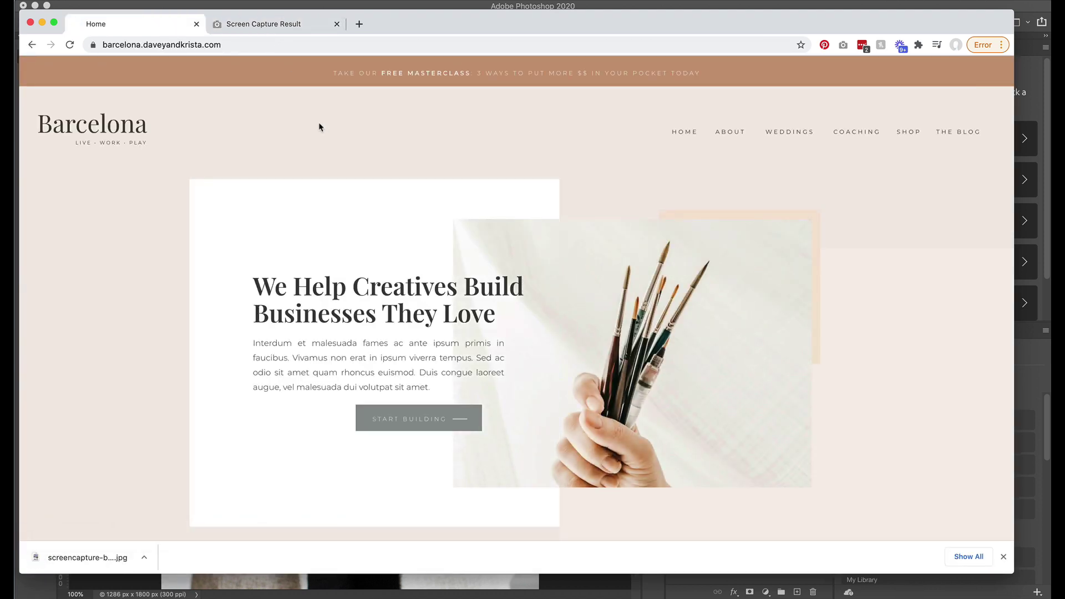
- Scroll down the Barcelona home page and take a second GoFullPage capture
scroll(321, 123, "down", 15)
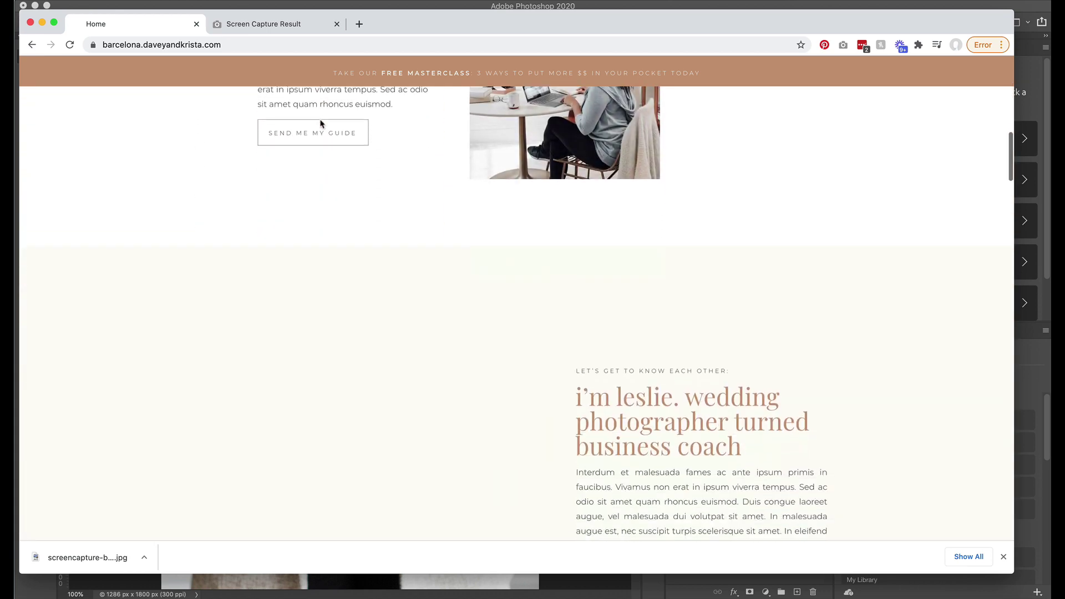
scroll(320, 122, "down", 5)
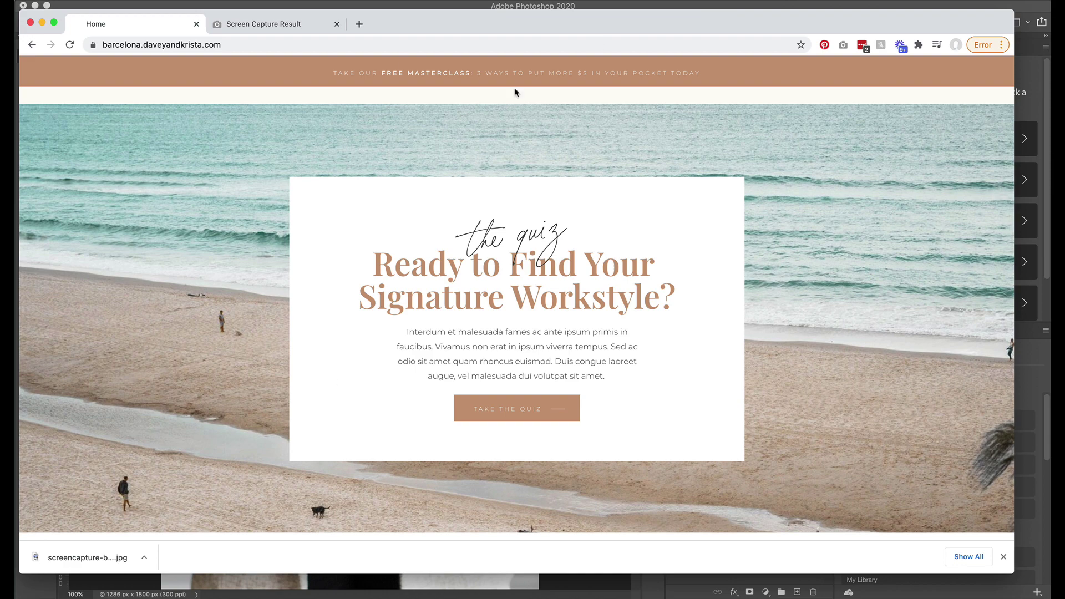
left_click(844, 45)
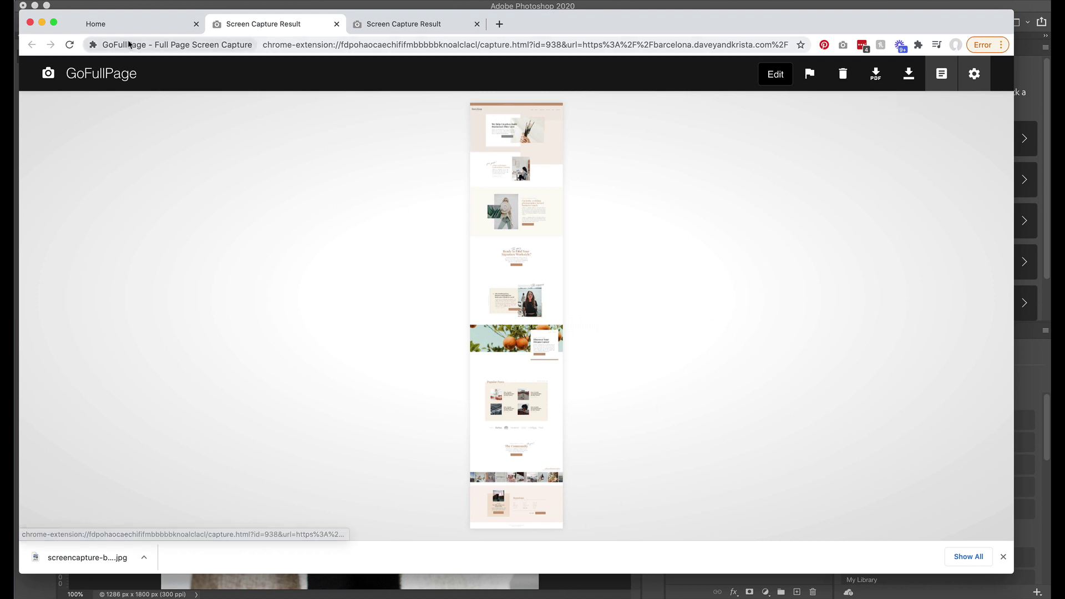
- Screenshot The Community section of the live home page with Shift+Cmd+4
left_click(105, 24)
scroll(233, 280, "down", 5)
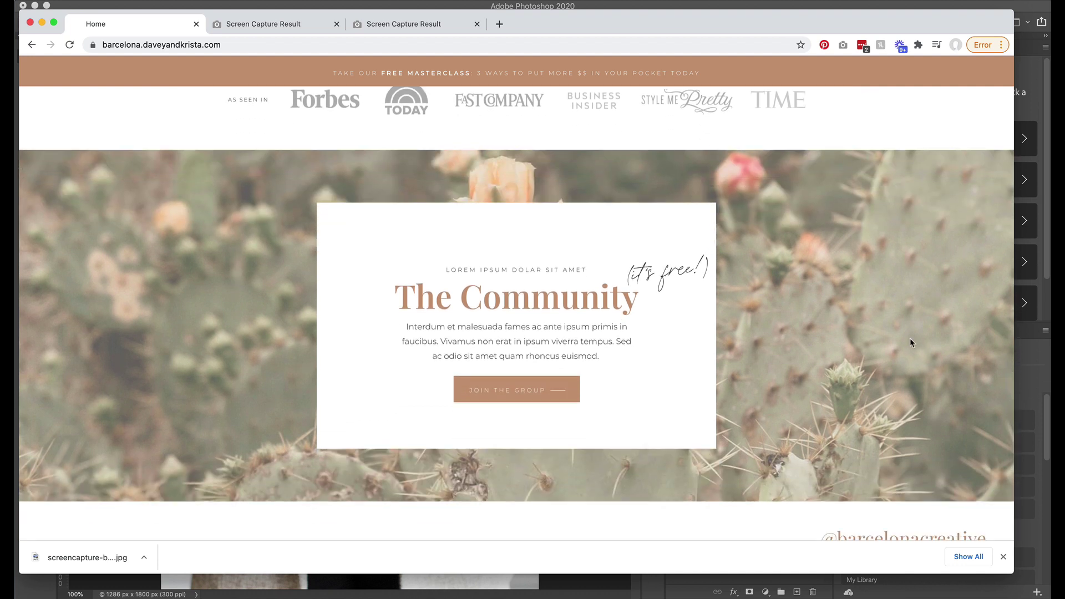
key("shift+super+4")
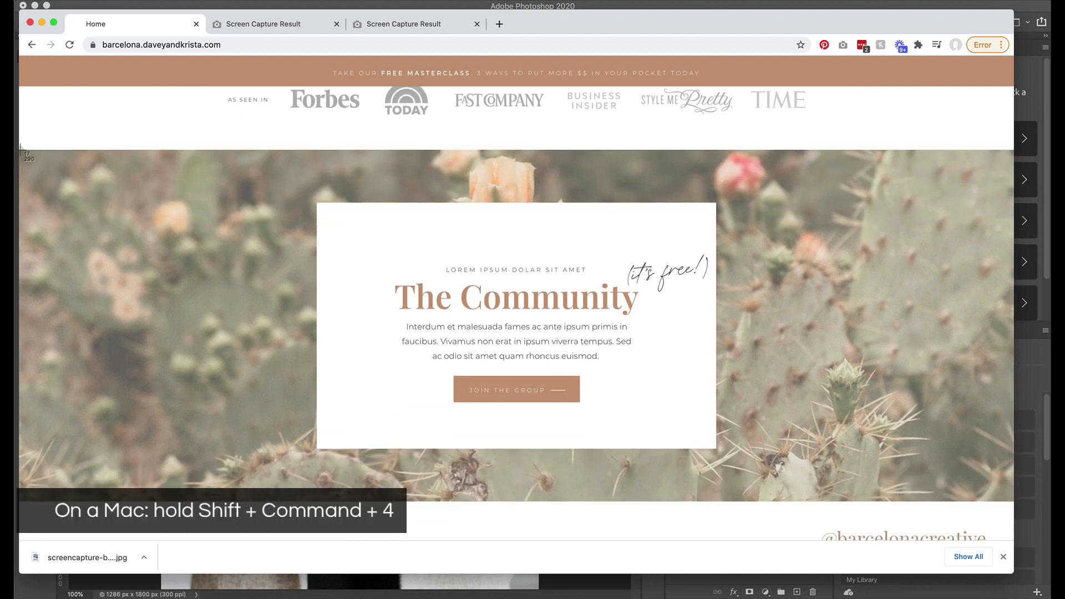
left_click_drag(20, 150, 1011, 501)
scroll(980, 505, "down", 15)
scroll(980, 505, "up", 8)
scroll(979, 506, "up", 2)
scroll(682, 404, "up", 10)
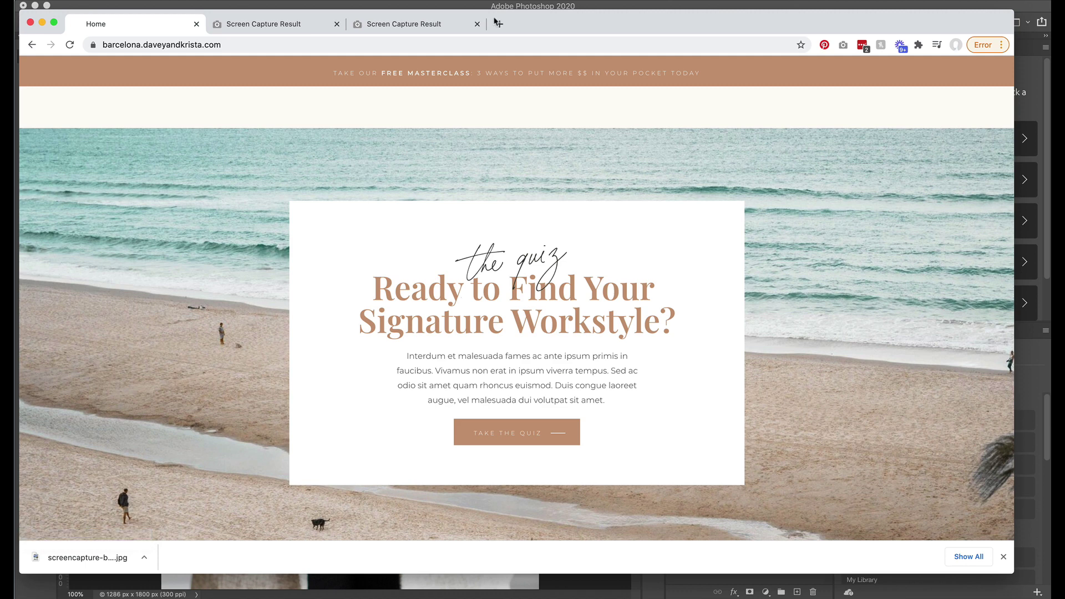
- Review both capture results, then drag The Community screenshot from the Desktop into Photoshop
left_click(265, 25)
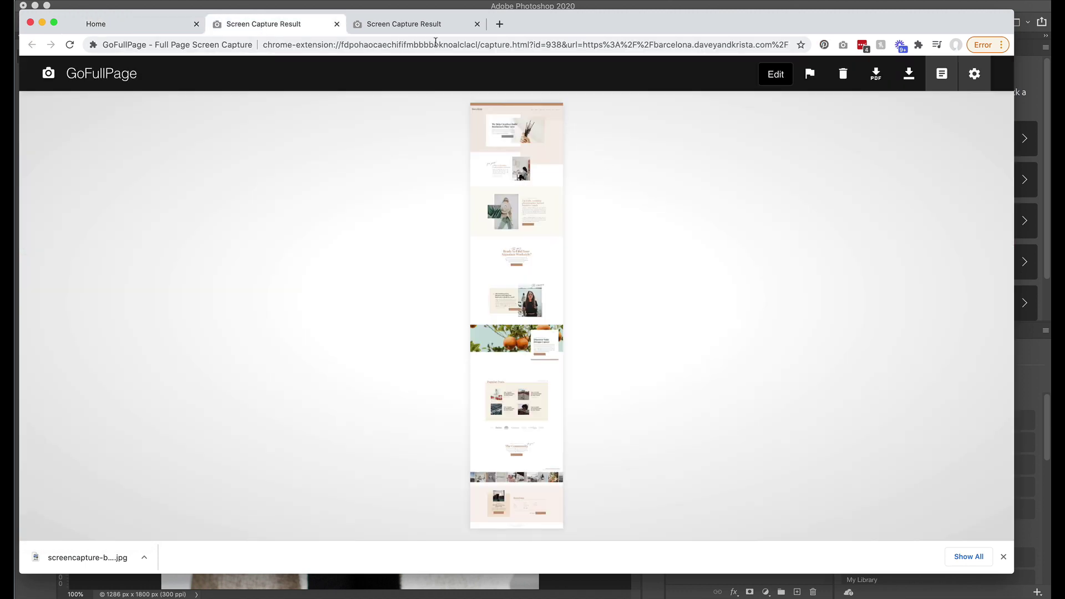
left_click(421, 24)
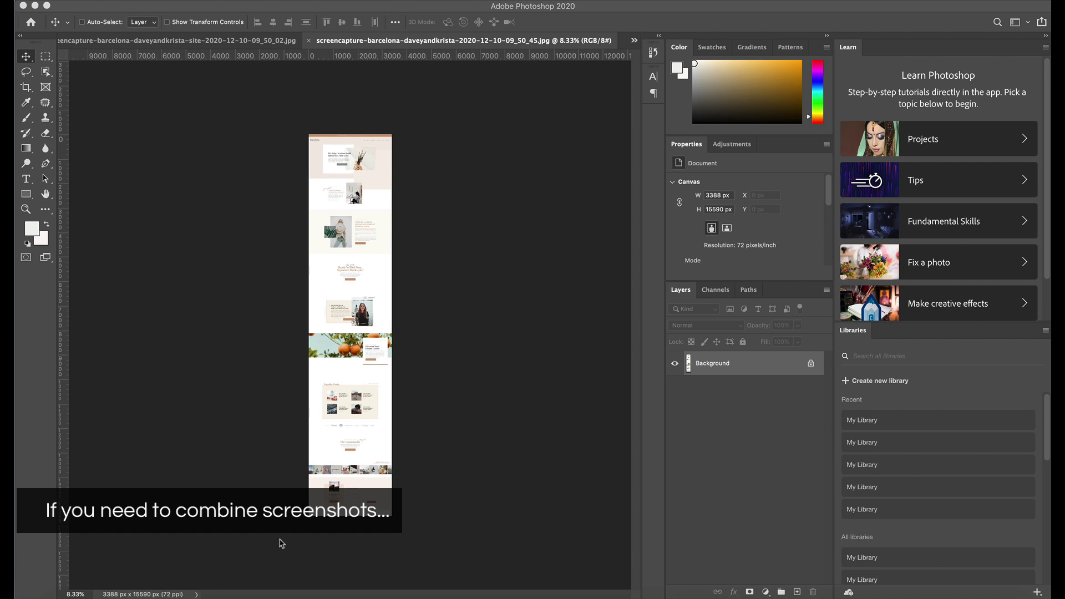
left_click(56, 595)
left_click(409, 92)
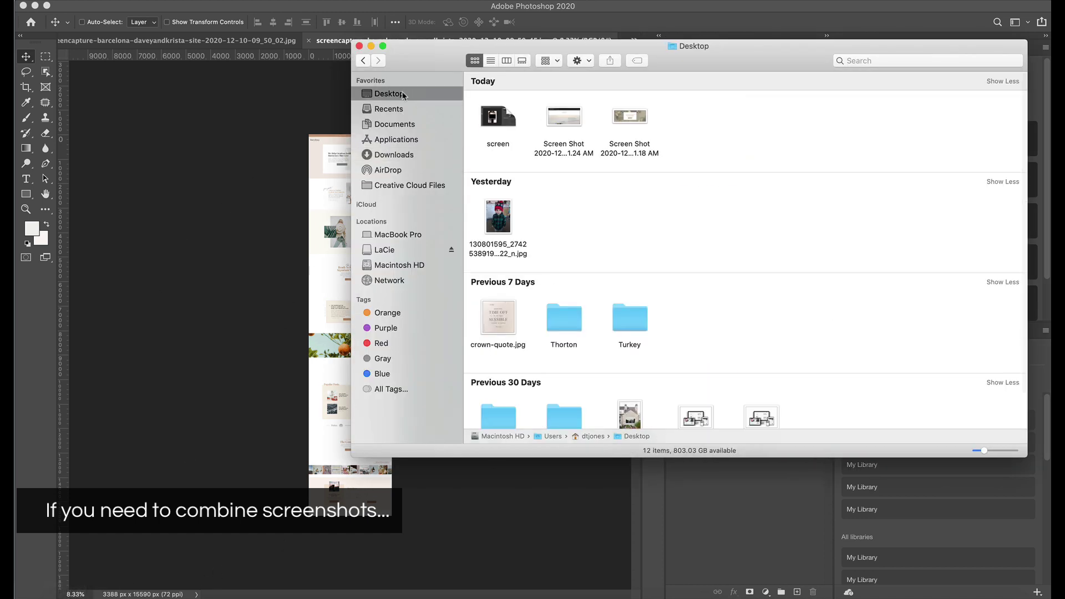
left_click(562, 116)
left_click_drag(629, 116, 369, 593)
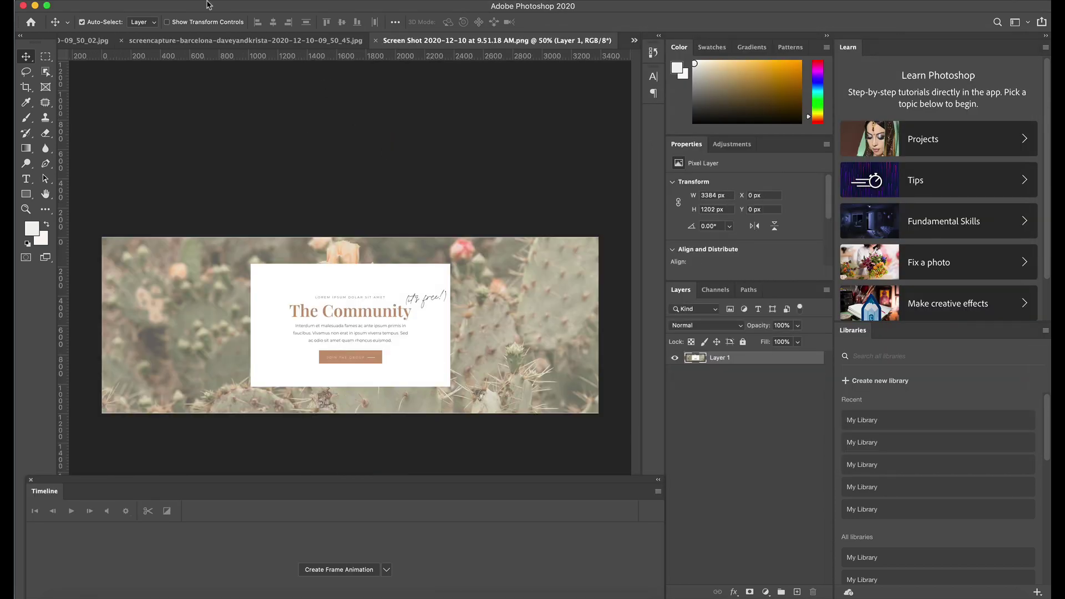
- Copy The Community screenshot and paste it into the full-page capture document
left_click(155, 1)
mouse_move(133, 1)
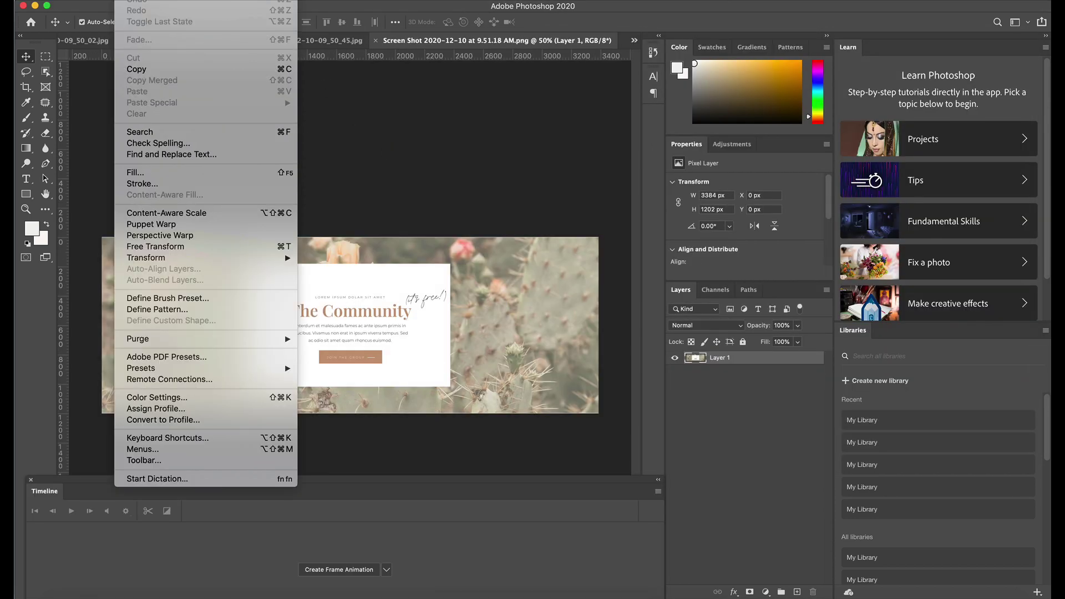
left_click(138, 71)
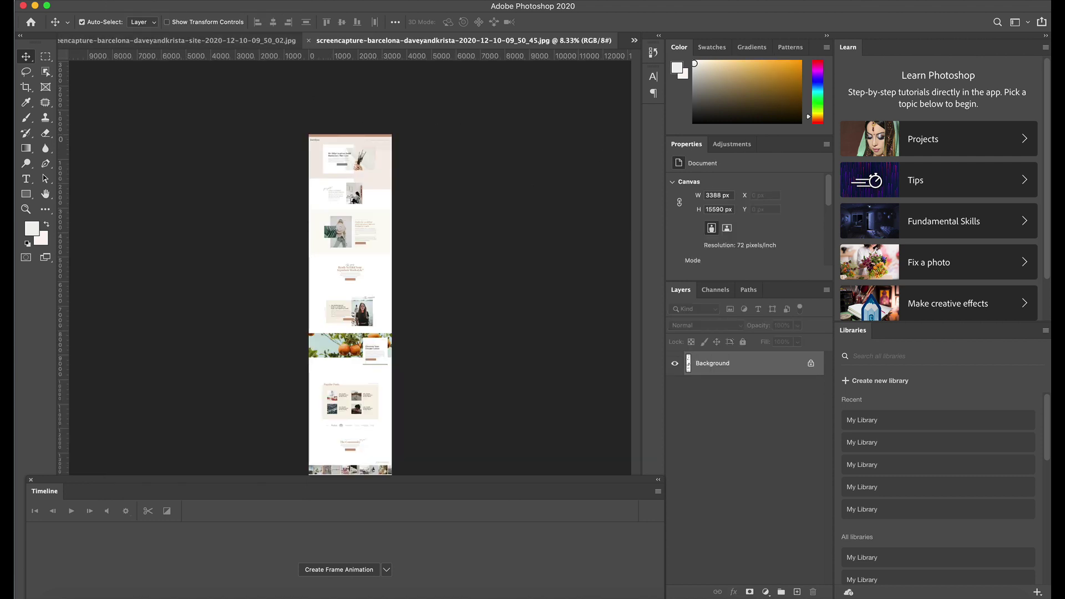
left_click(150, 0)
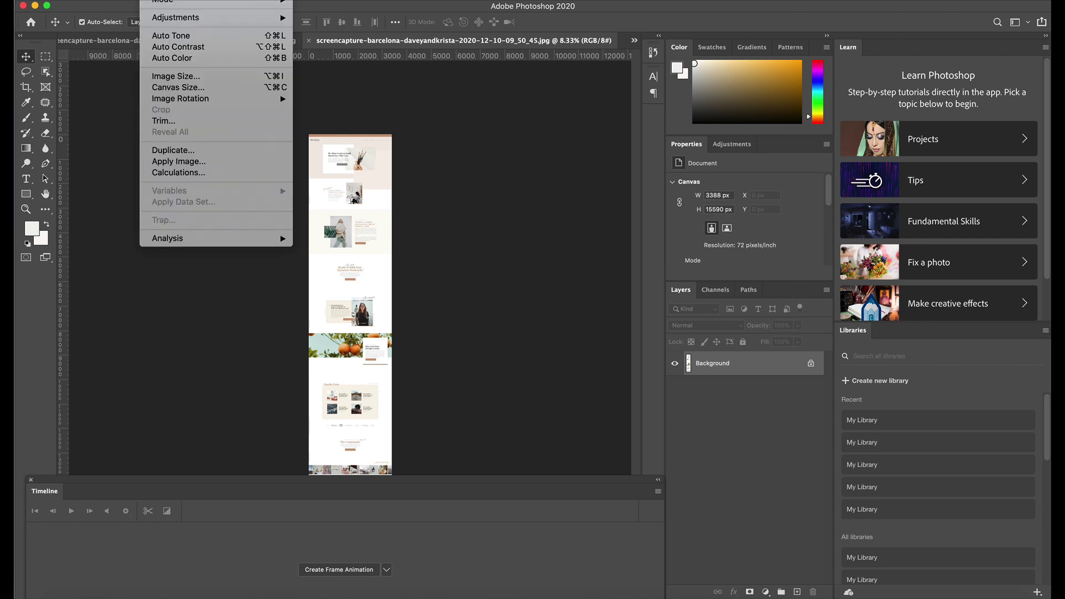
left_click(149, 91)
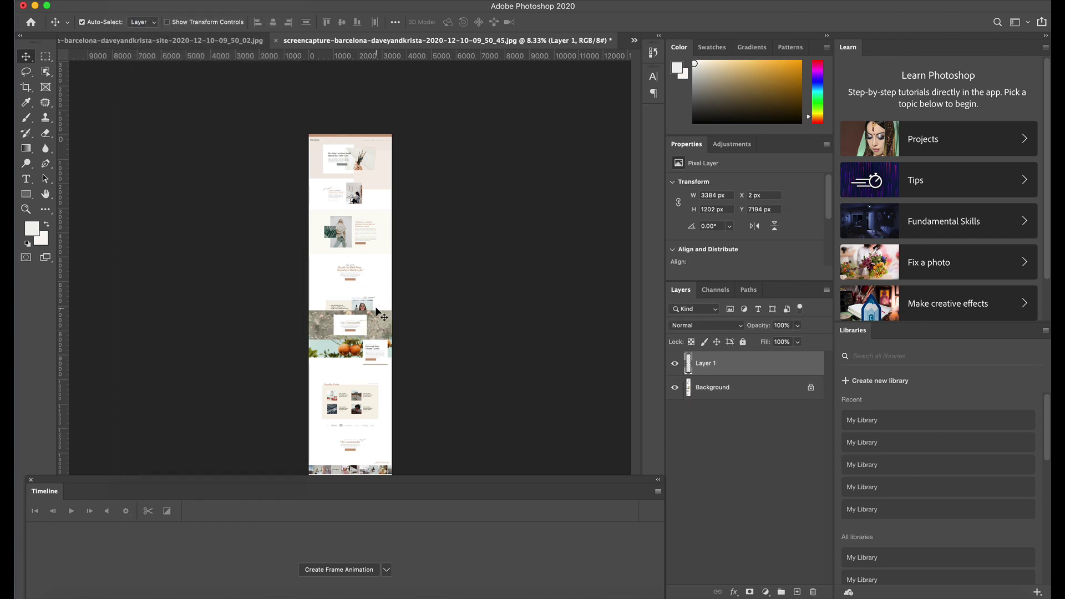
- Move Layer 1 down and align it over the page's Community section
left_click_drag(375, 312, 376, 447)
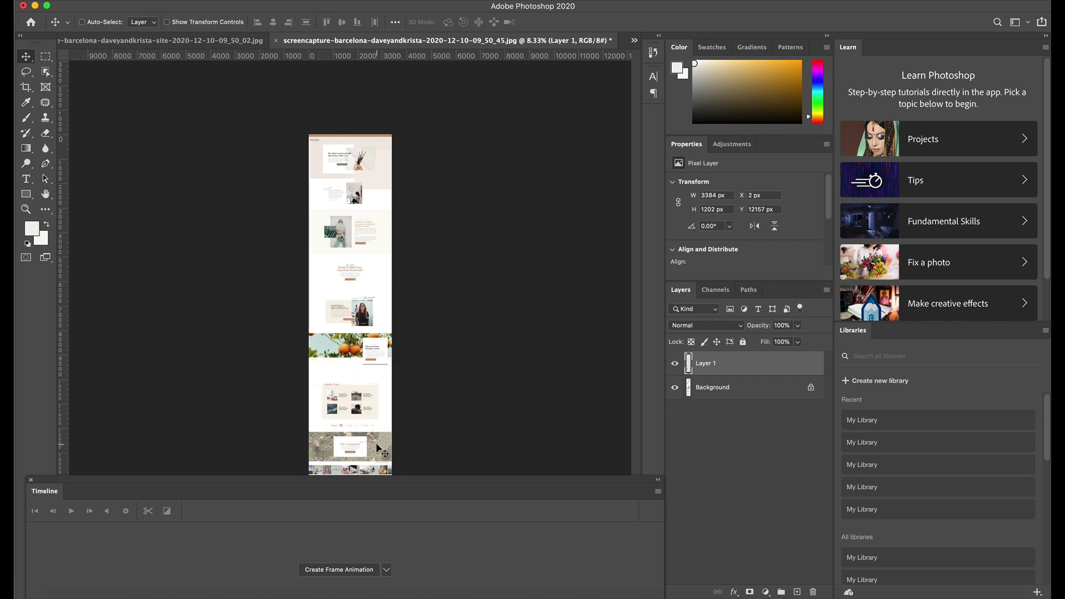
key("super+plus")
key("super+plus")
key("super+plus")
key("super+plus")
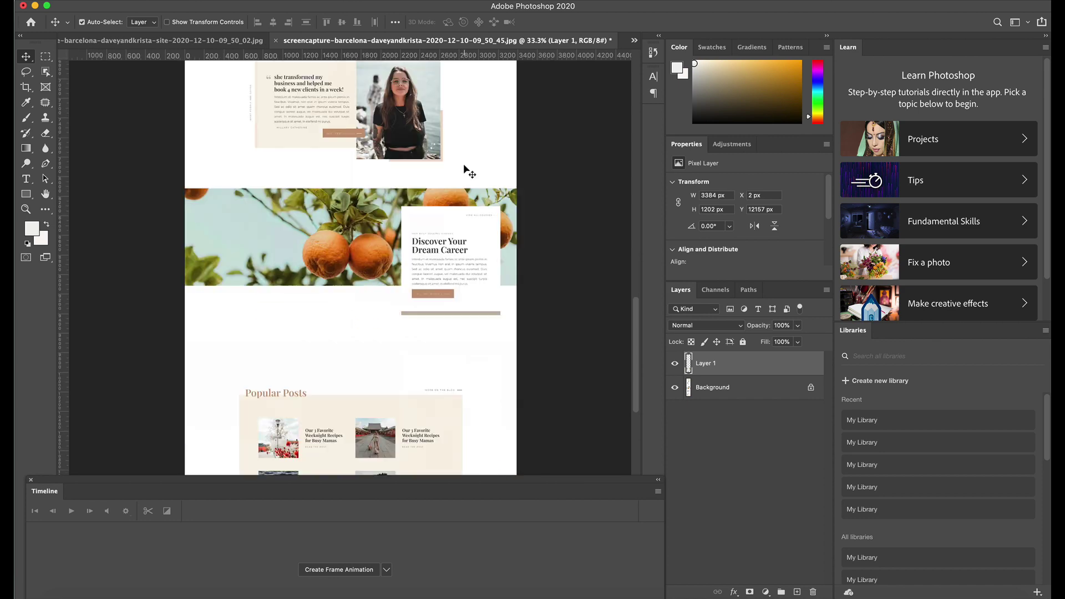
scroll(468, 173, "down", 10)
left_click_drag(459, 192, 457, 182)
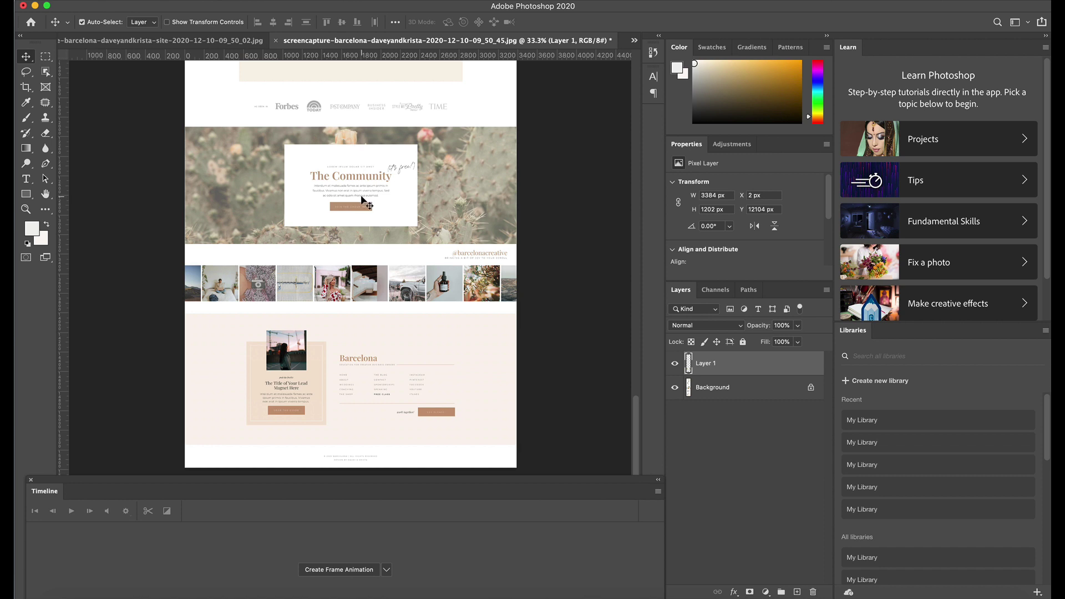
- Flatten the full-page capture into one Background layer and close it without saving
left_click(826, 290)
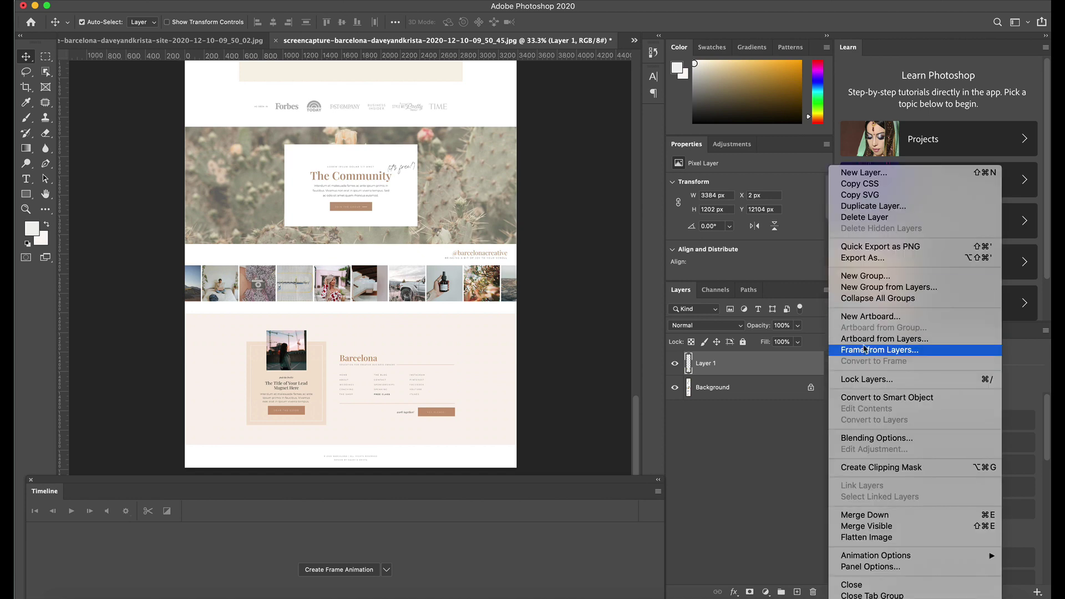
left_click(832, 307)
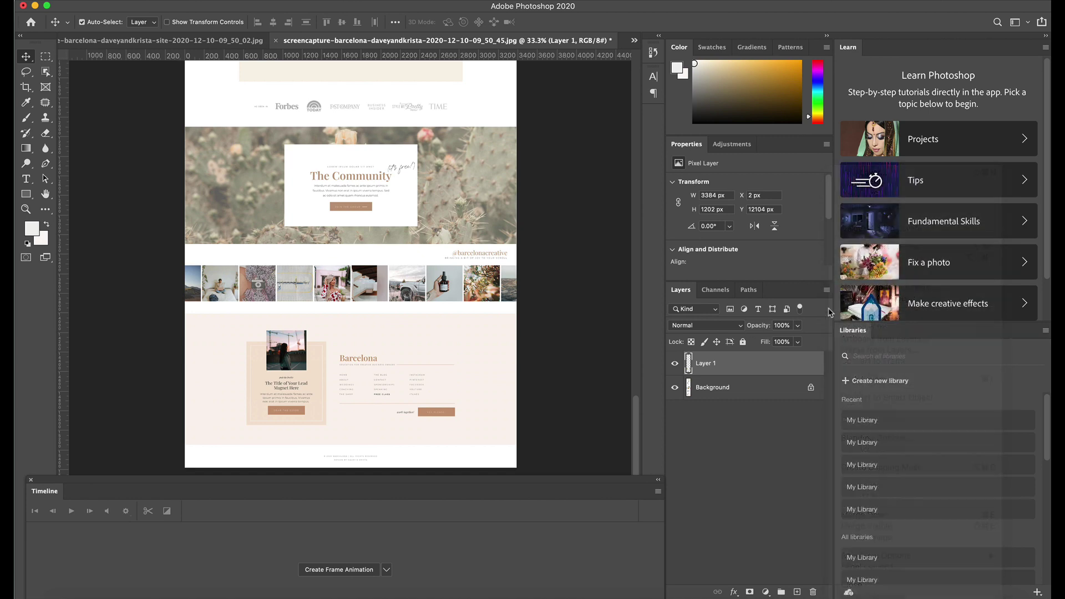
left_click(826, 290)
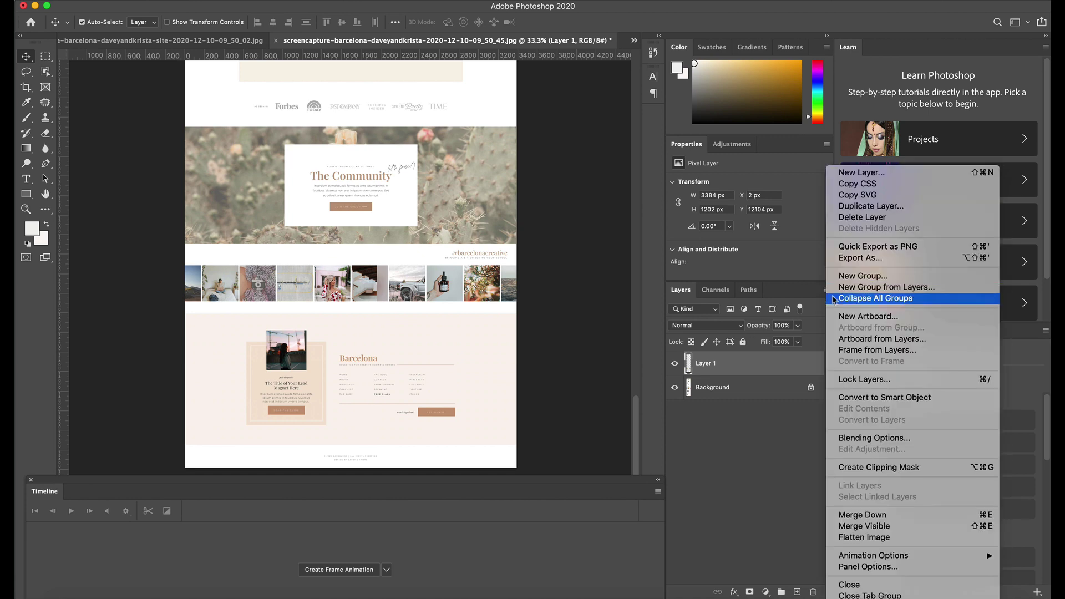
left_click(864, 537)
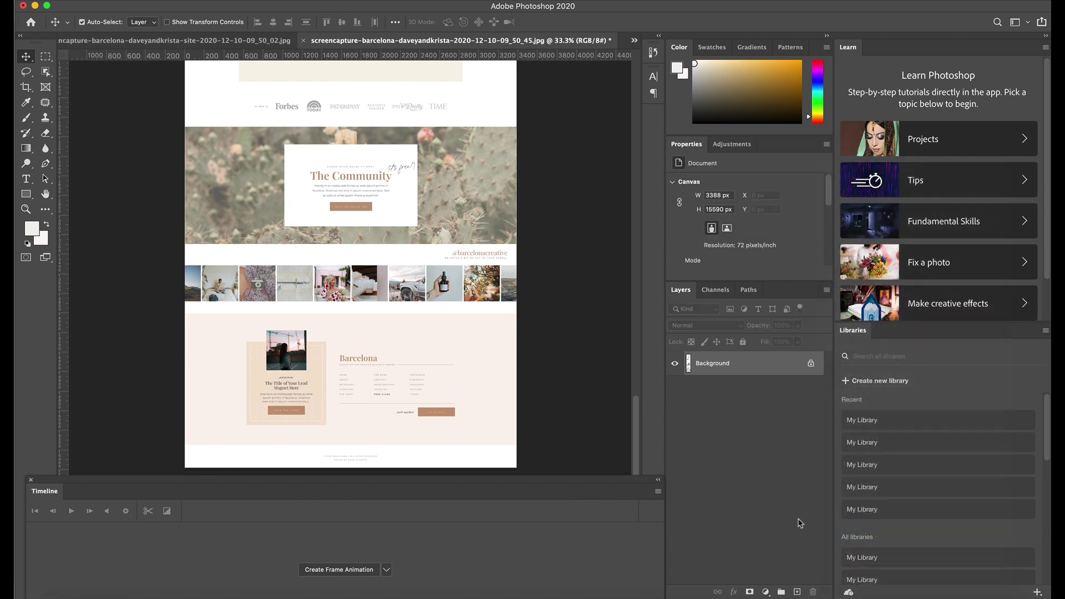
scroll(480, 376, "up", 15)
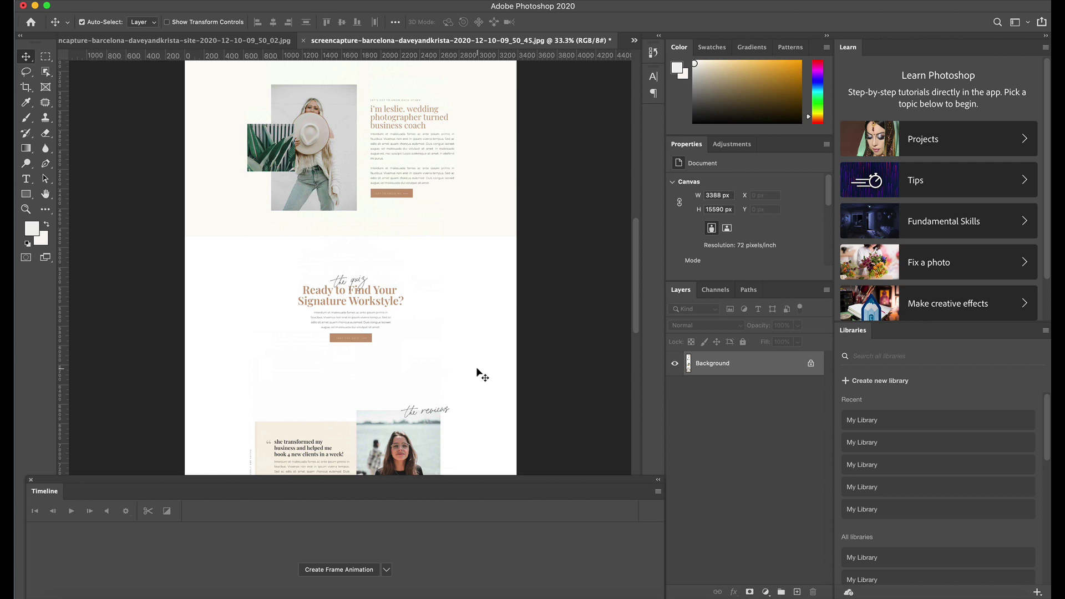
key("super+w")
- Close The Community screenshot without saving, then paste the whole Barcelona capture into the Cowork laptop photo
left_click(496, 197)
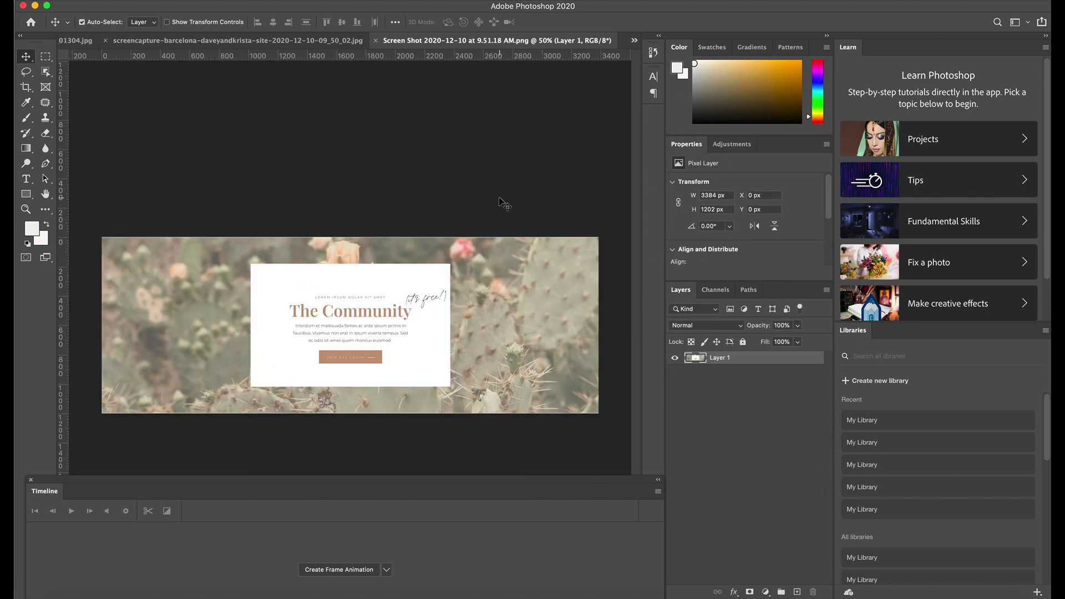
key("super+w")
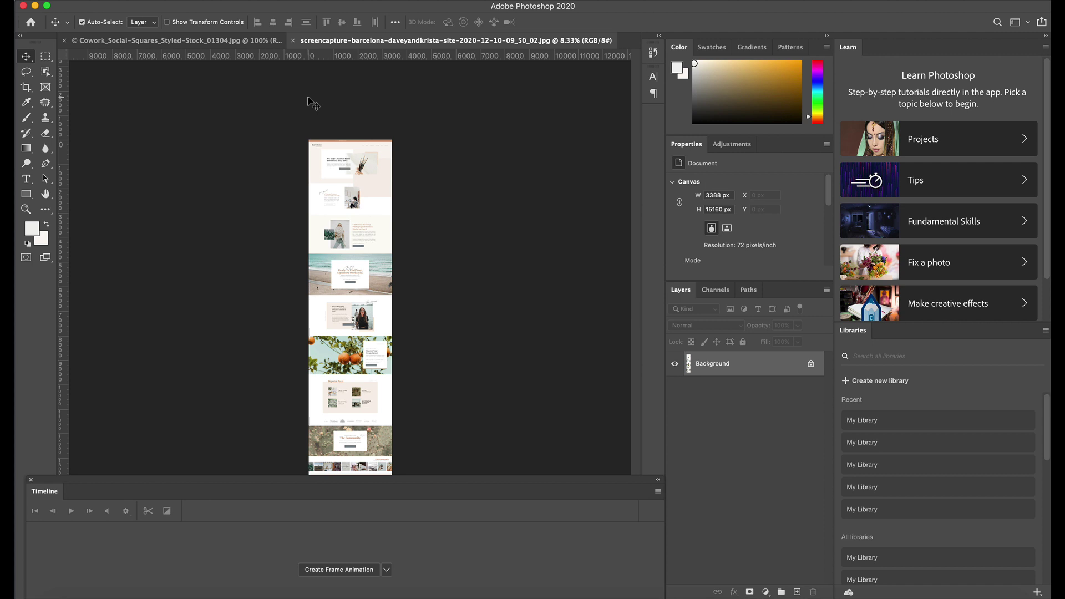
key("super+a")
key("super+c")
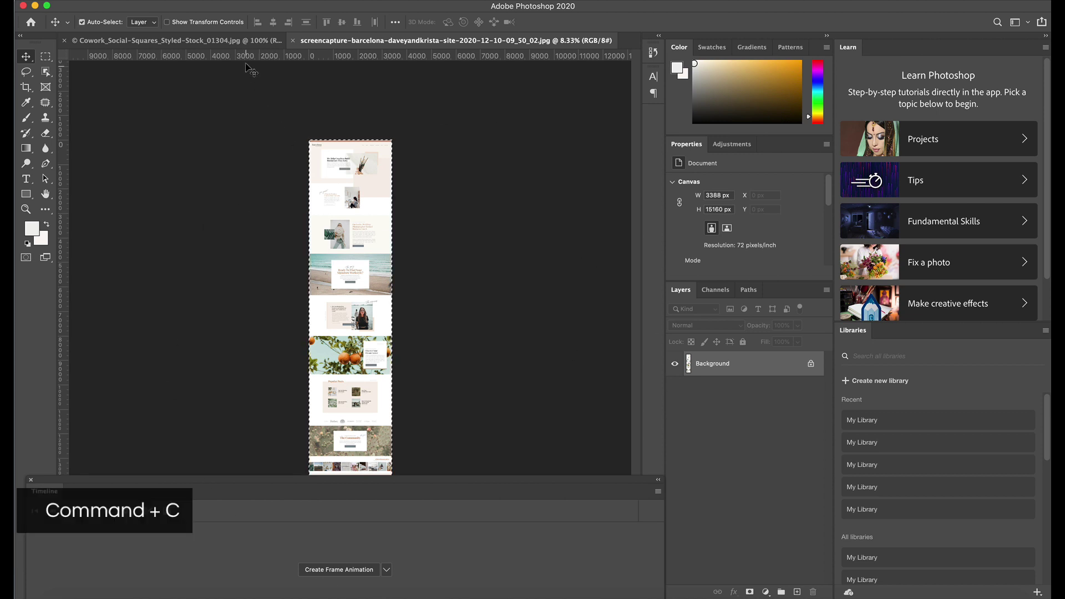
left_click(247, 40)
key("super+v")
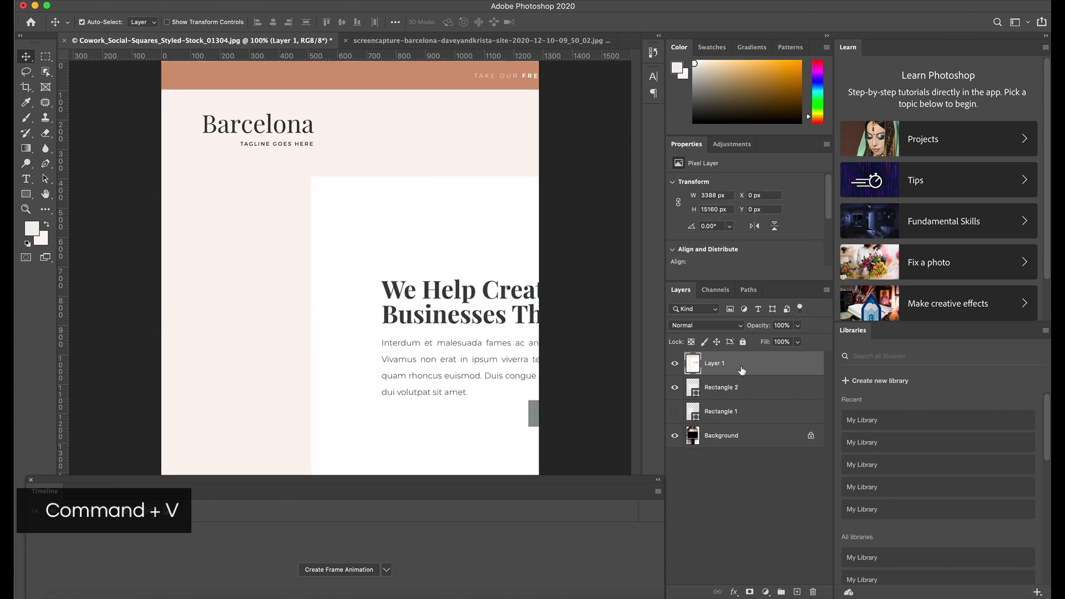
- Free-transform Layer 1 proportionally to 40% width, moving it up on the canvas
key("super+minus")
key("super+minus")
key("super+minus")
key("super+minus")
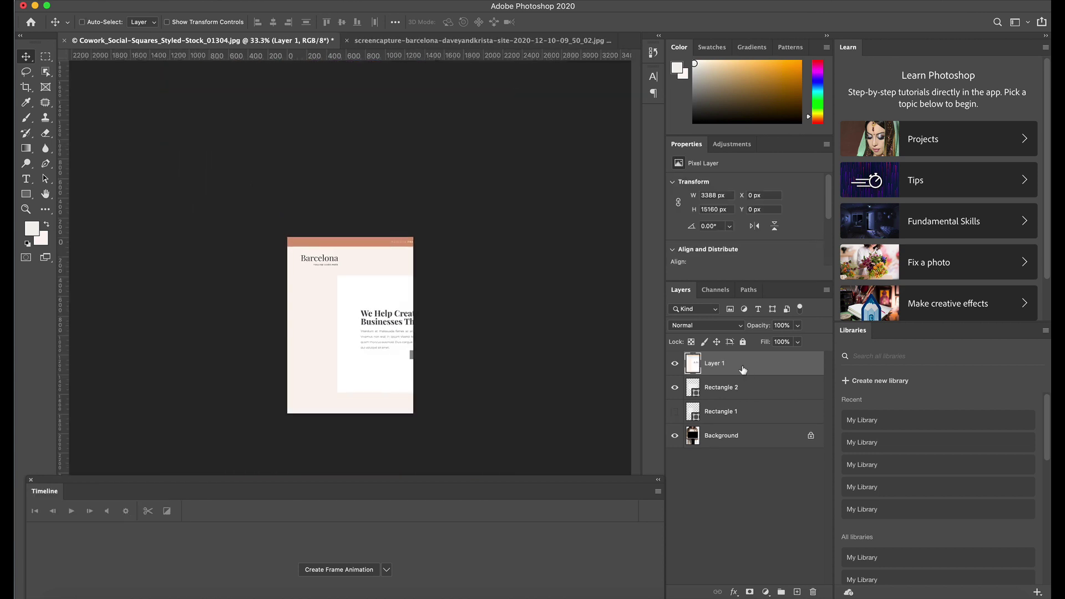
key("super+minus")
key("super+t")
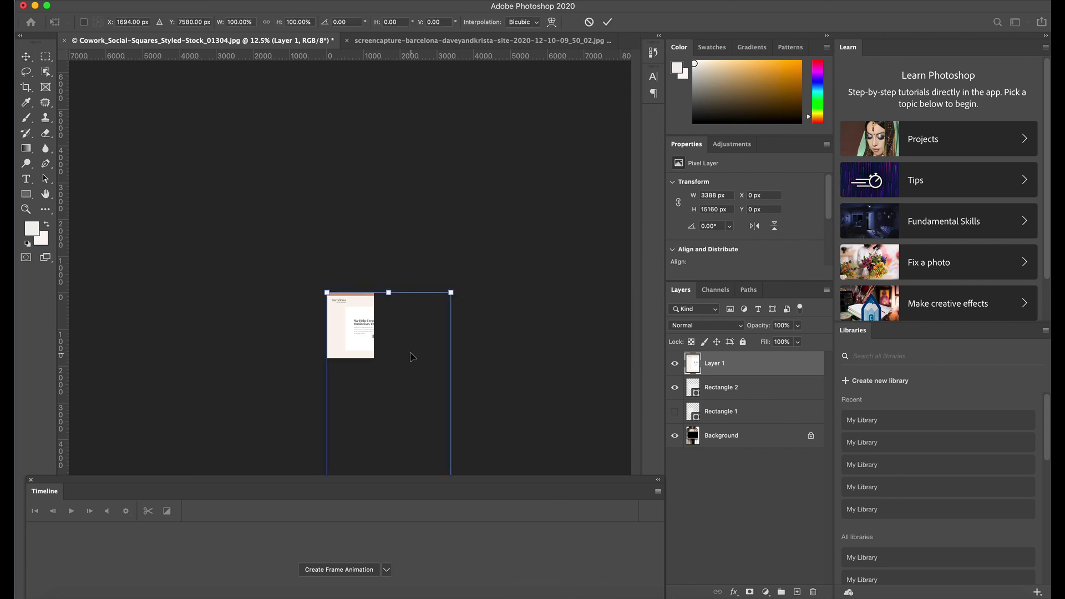
left_click_drag(386, 314, 359, 161)
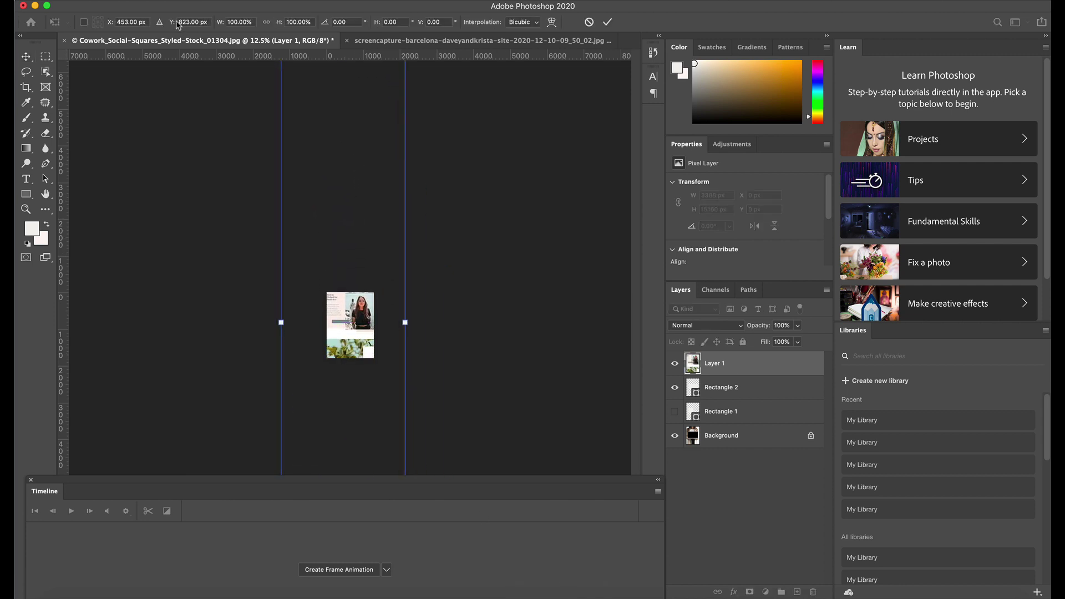
left_click(268, 23)
left_click(241, 22)
type("40%")
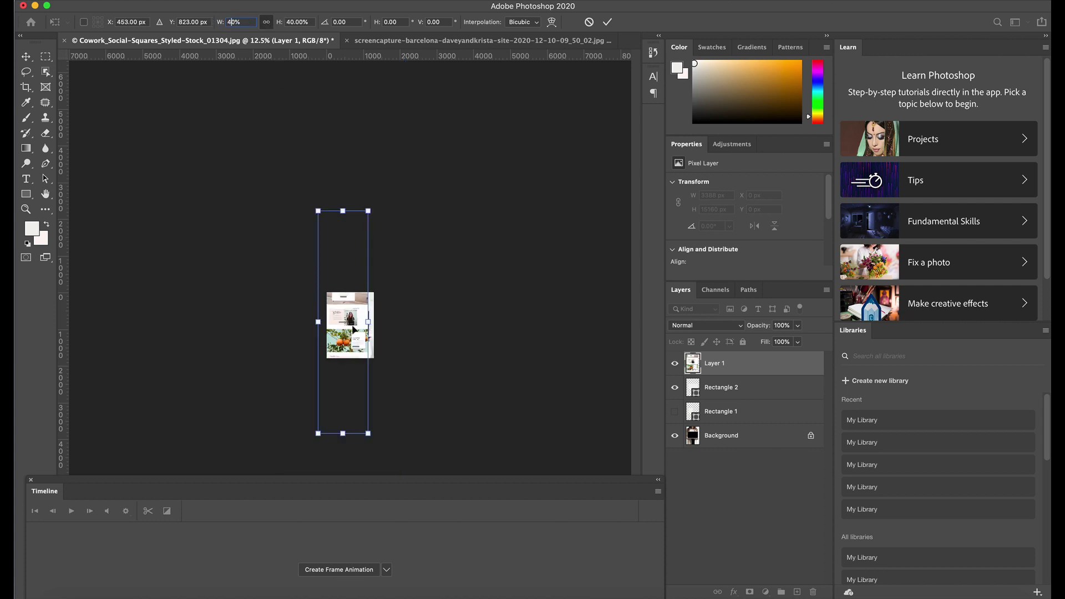
key("Return")
- Fine-tune the capture to 28.02% so its top fits the laptop screen, and commit
left_click_drag(319, 208, 350, 280)
key("super+plus")
key("super+plus")
key("super+plus")
key("super+plus")
key("super+plus")
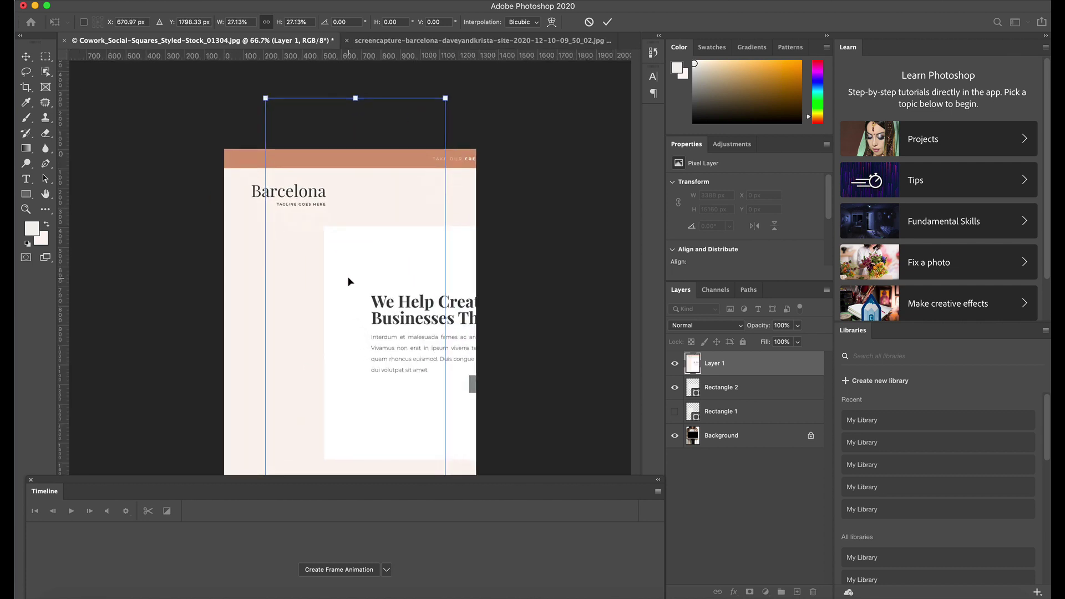
left_click_drag(348, 278, 343, 272)
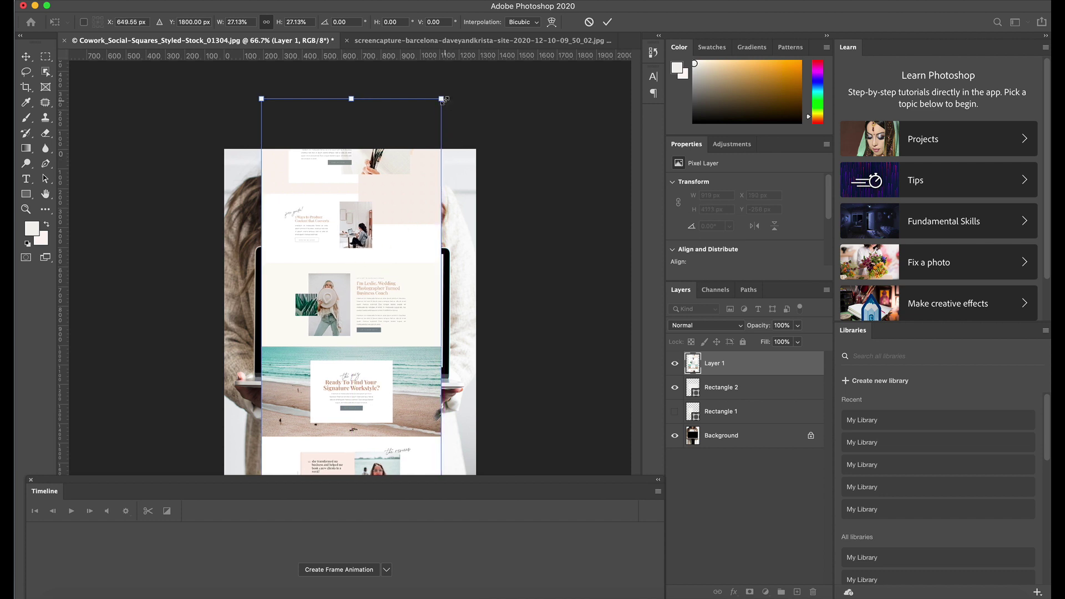
left_click_drag(442, 99, 452, 73)
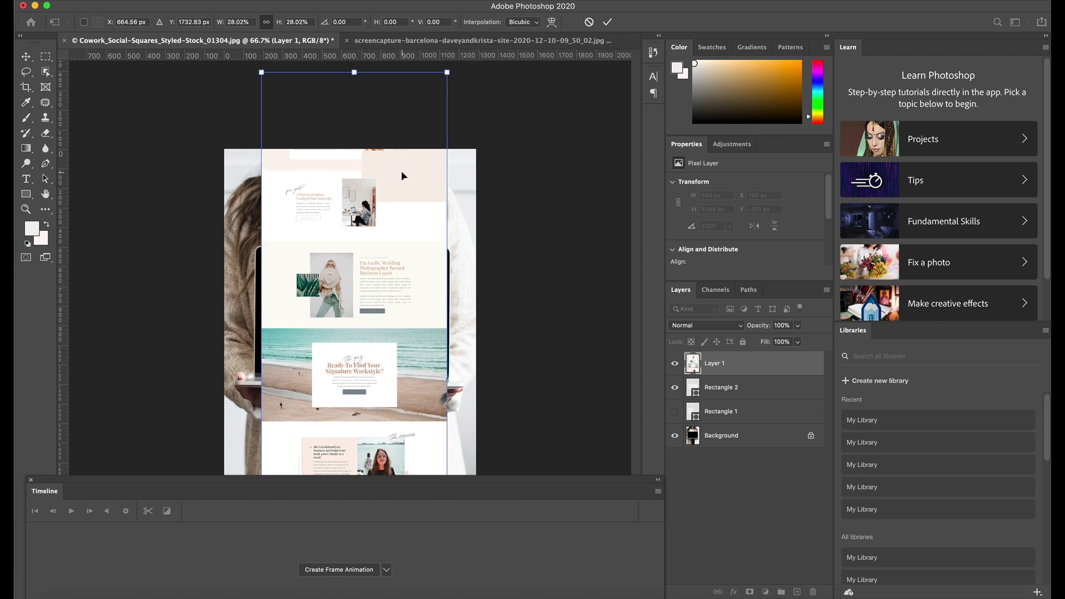
left_click(607, 22)
- Move the capture onto the laptop, clip it to Rectangle 2, and delete Rectangle 1
left_click_drag(391, 200, 380, 372)
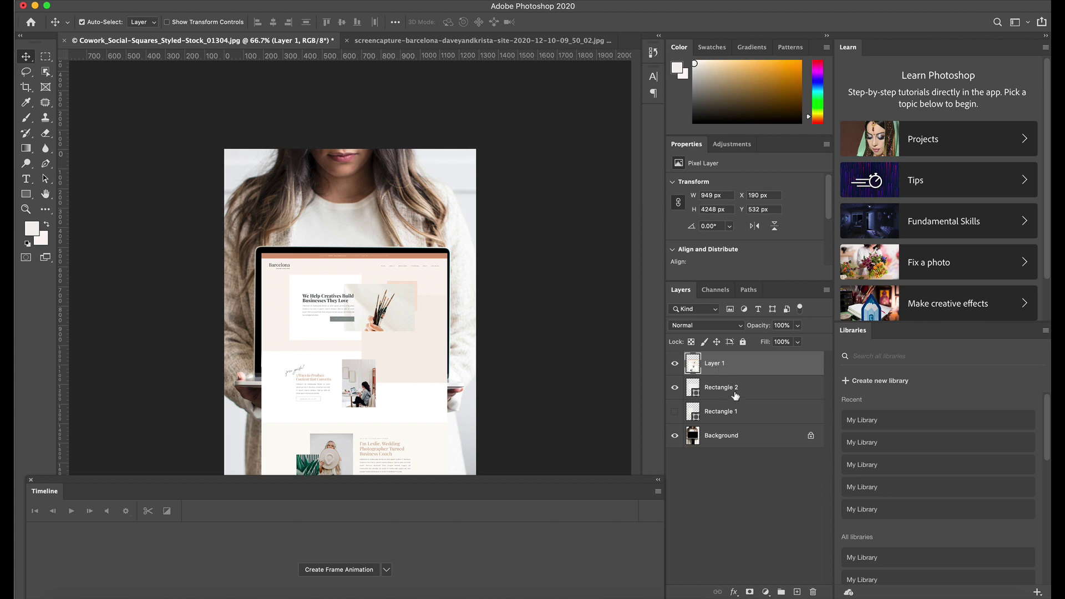
left_click_drag(736, 395, 743, 374)
left_click(743, 374, "alt")
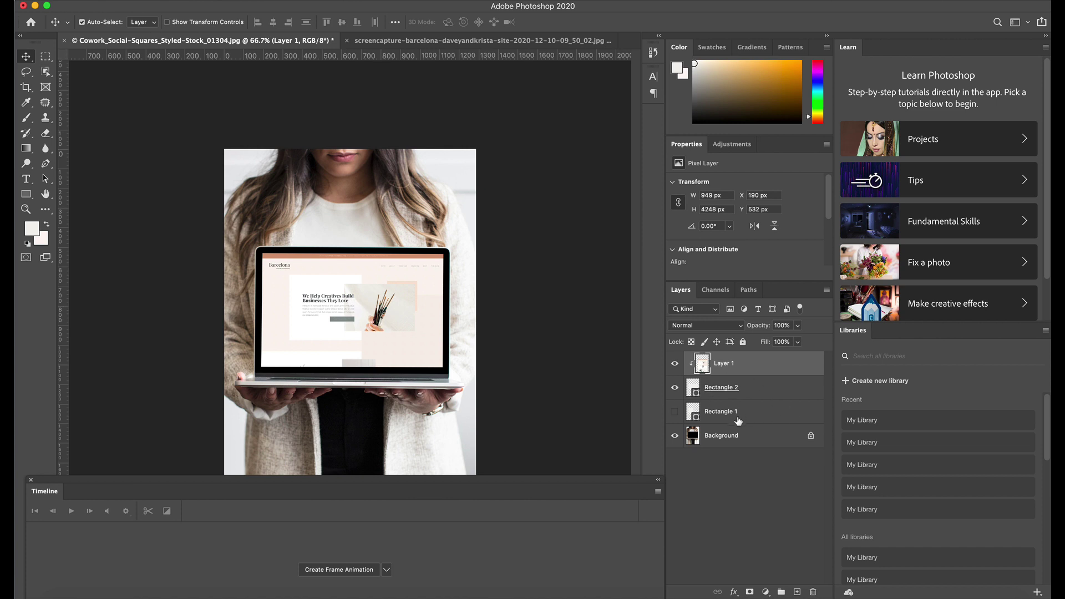
left_click_drag(705, 415, 812, 592)
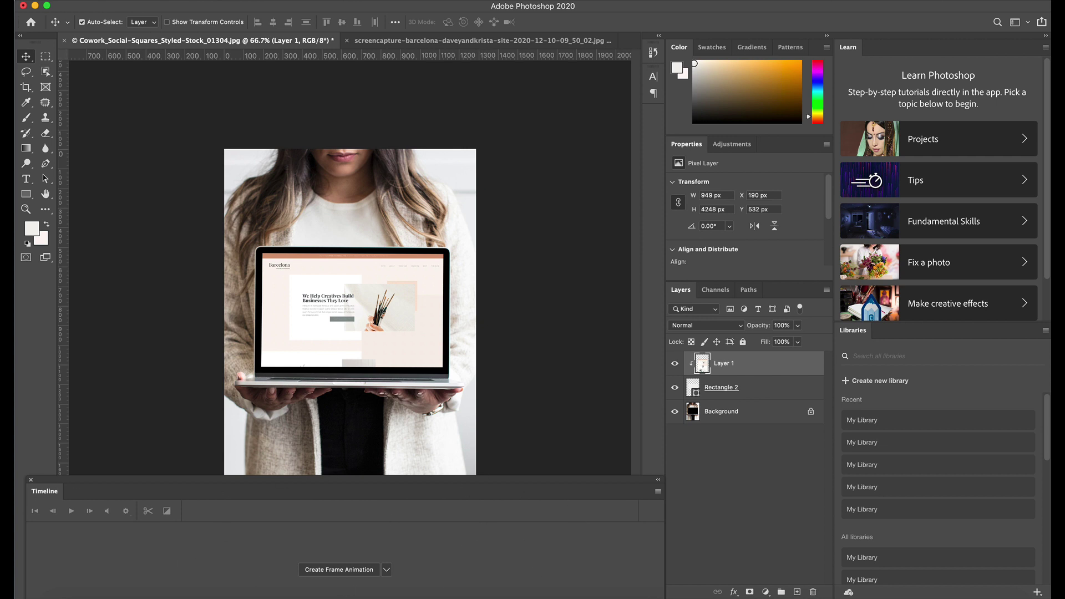
- Create a looping frame animation in the Timeline, starting with one 0-second mockup frame
left_click(366, 0)
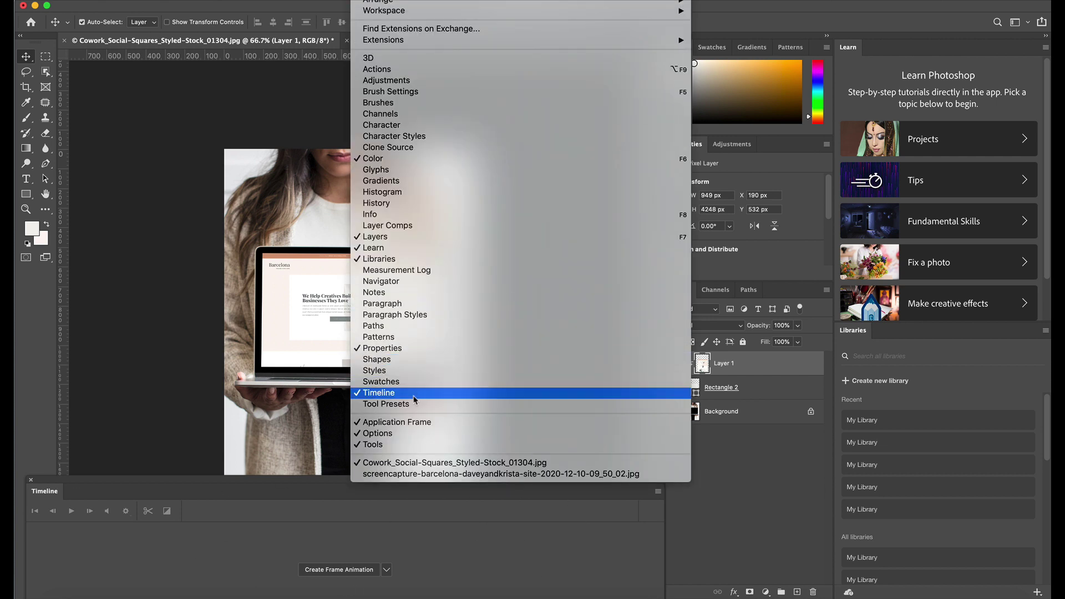
left_click(362, 541)
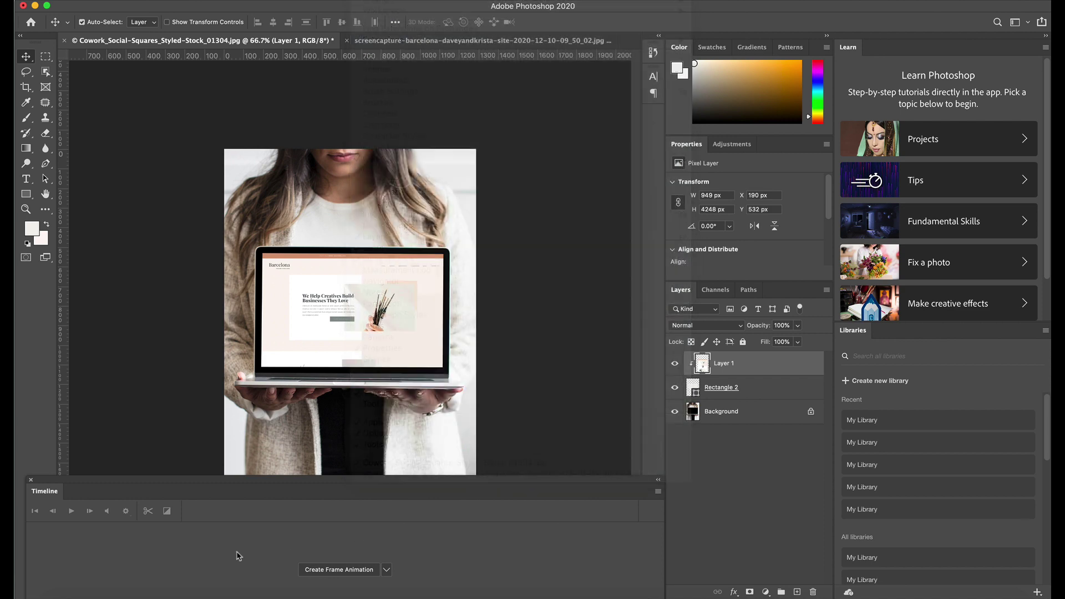
left_click(387, 570)
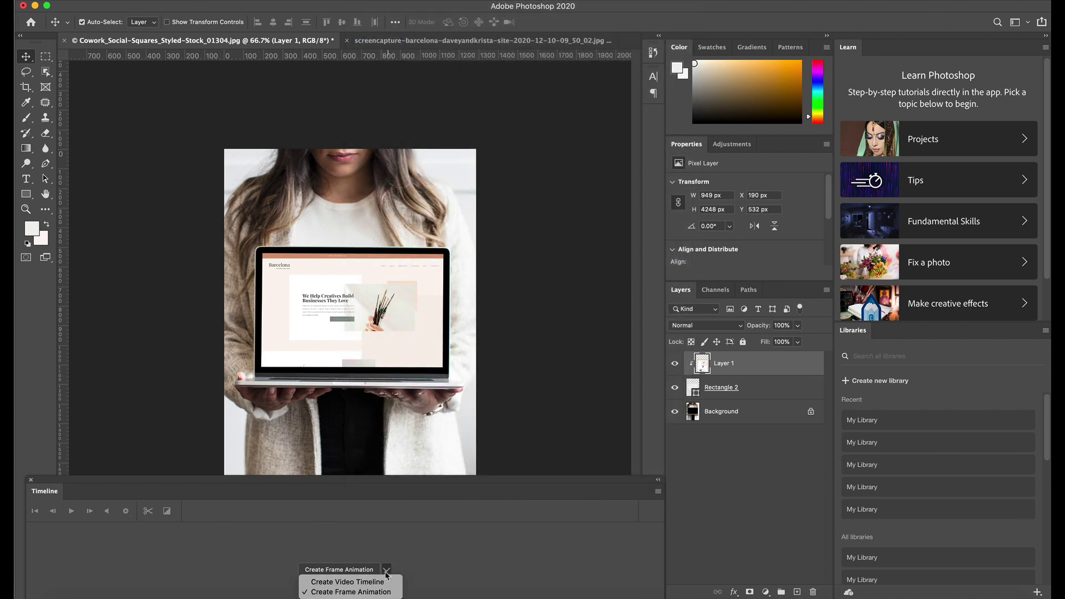
left_click(346, 593)
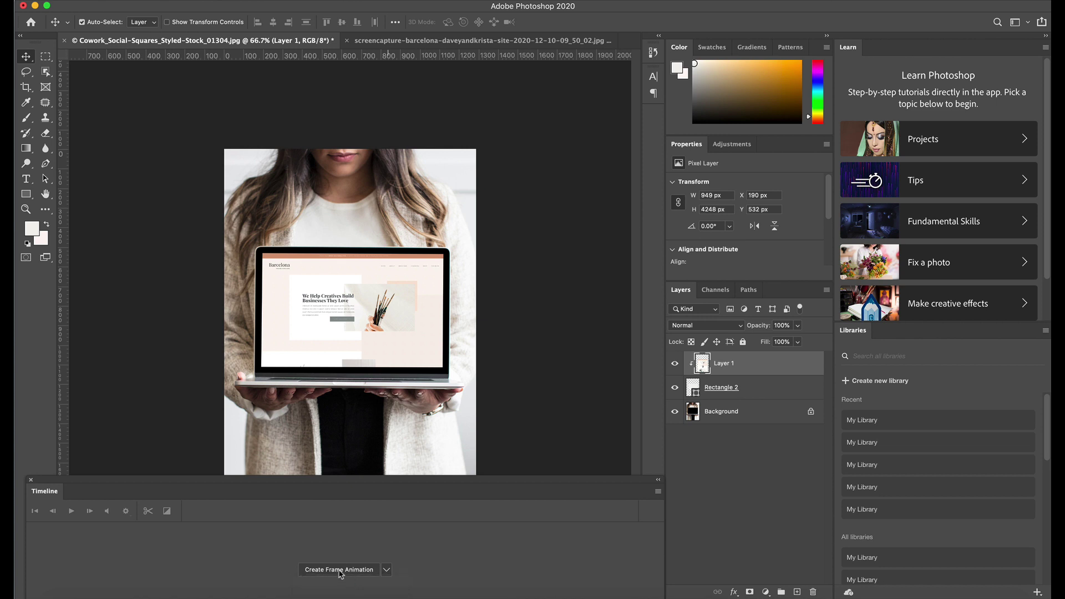
left_click(339, 570)
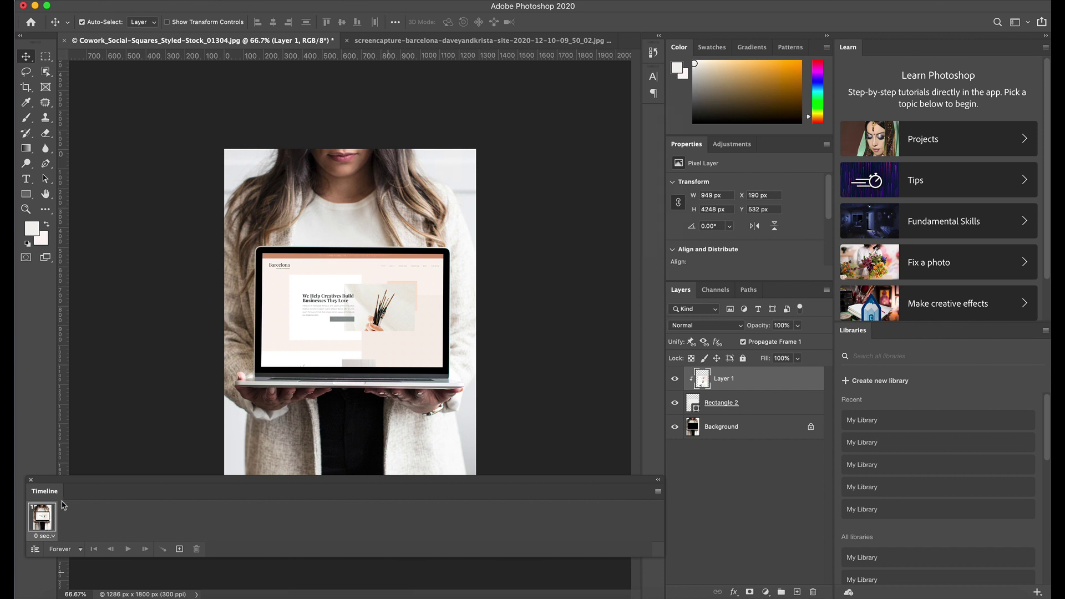
- Duplicate the first frame and drag the capture up to Y −3045 px, showing the footer
left_click(179, 550)
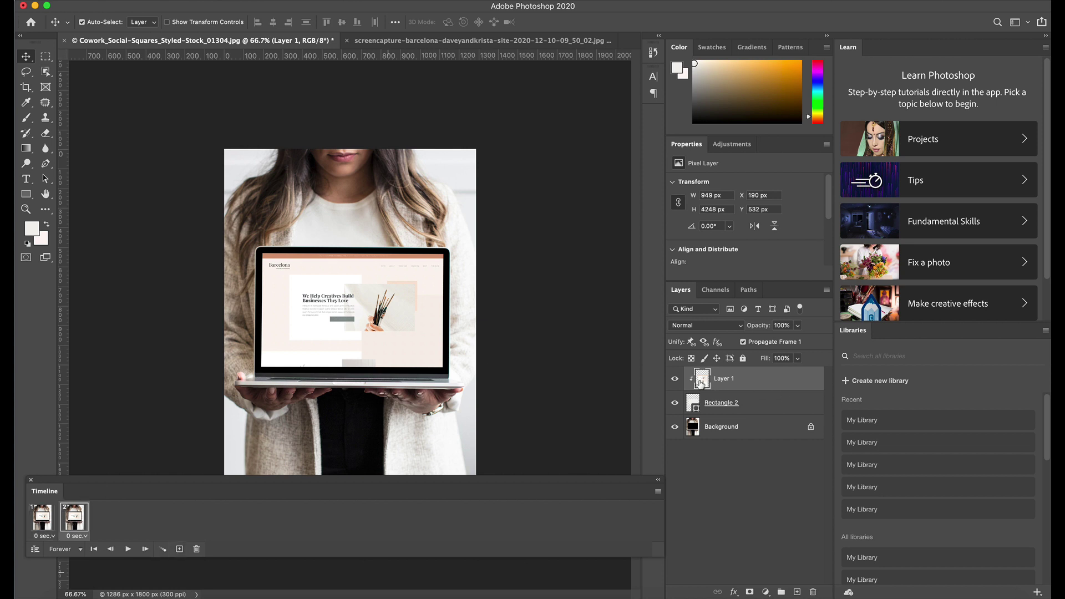
left_click_drag(357, 360, 364, 178)
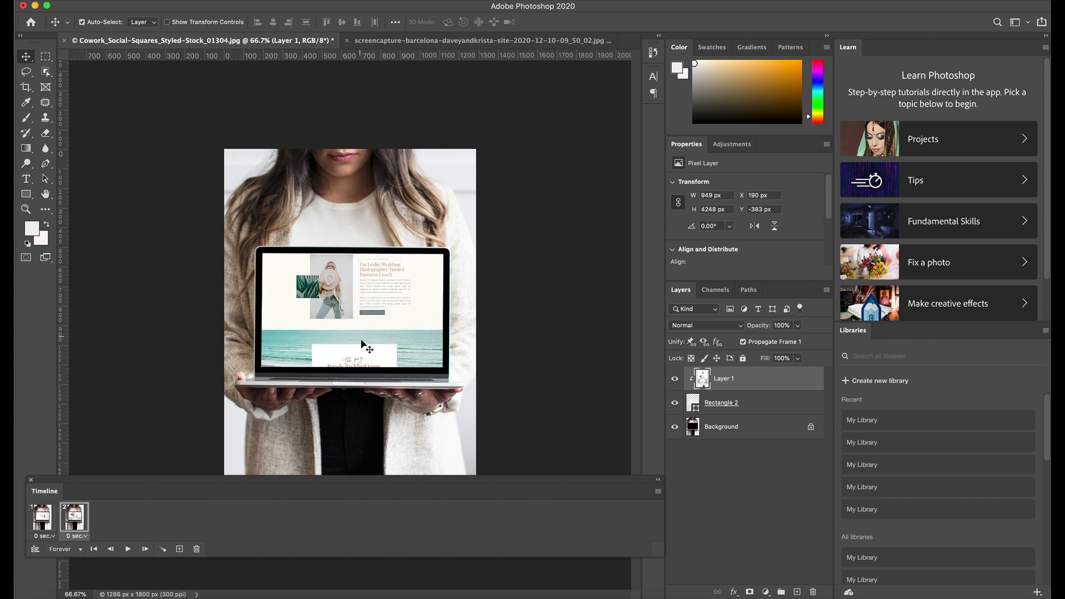
left_click_drag(362, 344, 370, 183)
left_click_drag(379, 322, 374, 217)
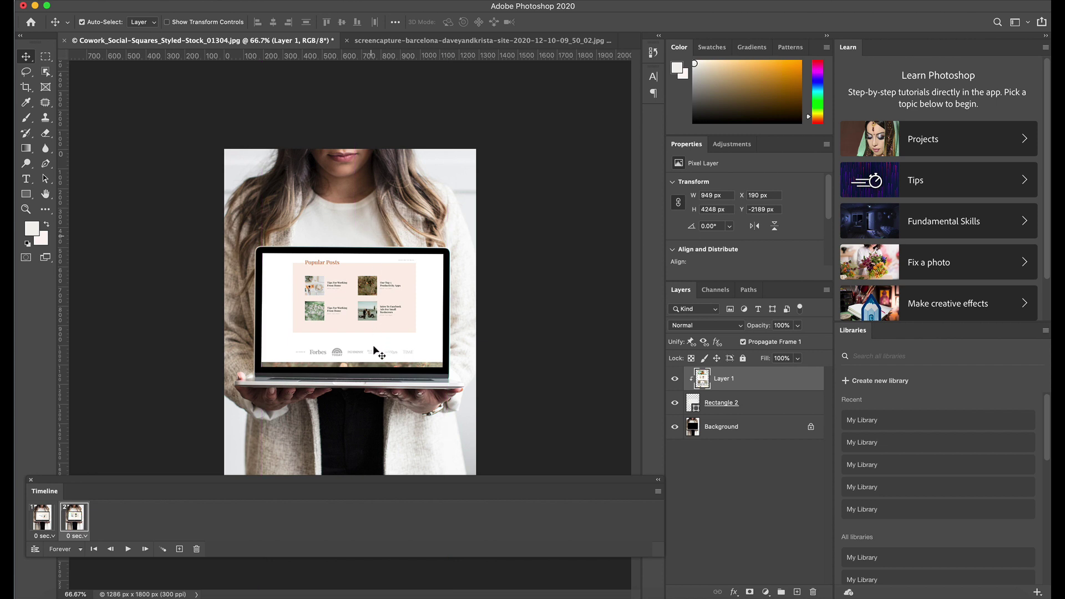
left_click_drag(375, 355, 372, 233)
mouse_move(370, 363)
left_mouse_down()
mouse_move(371, 260)
mouse_move(371, 347)
left_mouse_up()
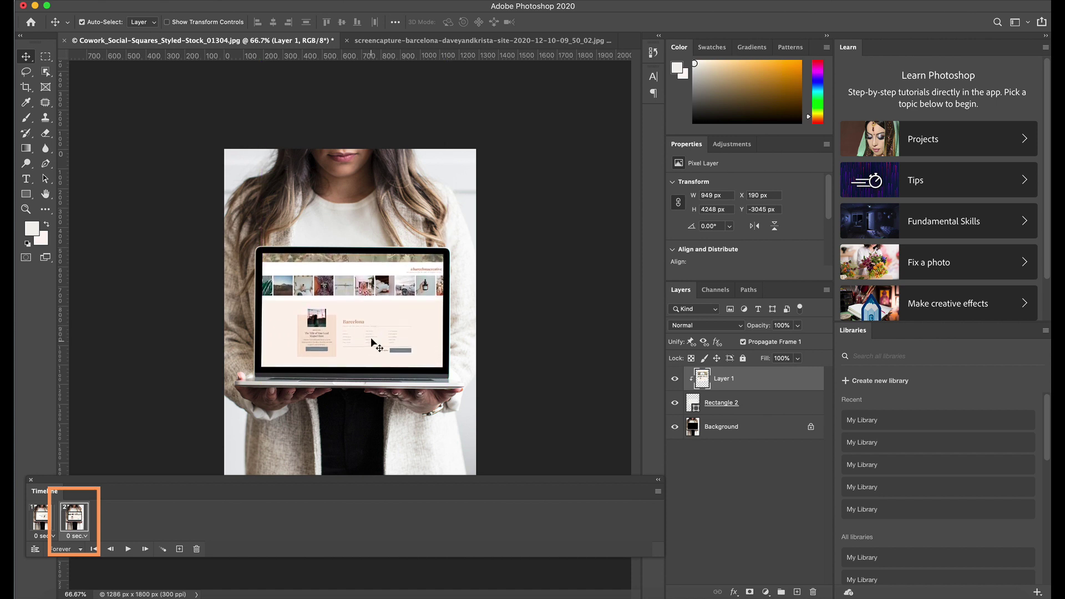
- Select the first and last frames and open the Tween dialog's Frames to Add field
left_click(53, 541)
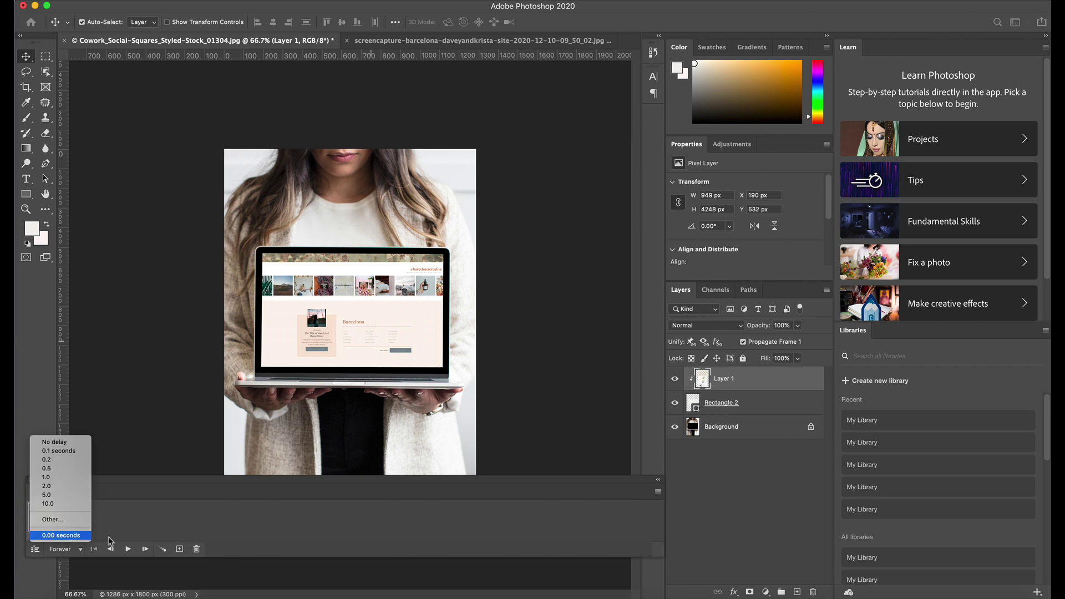
left_click(128, 531)
left_click(79, 523)
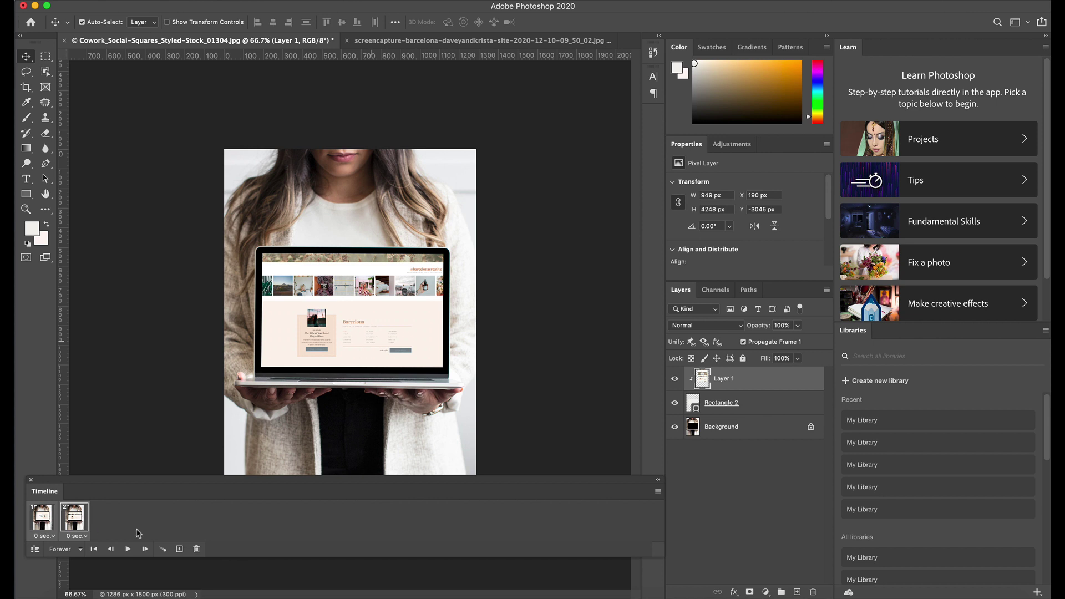
left_click(162, 552)
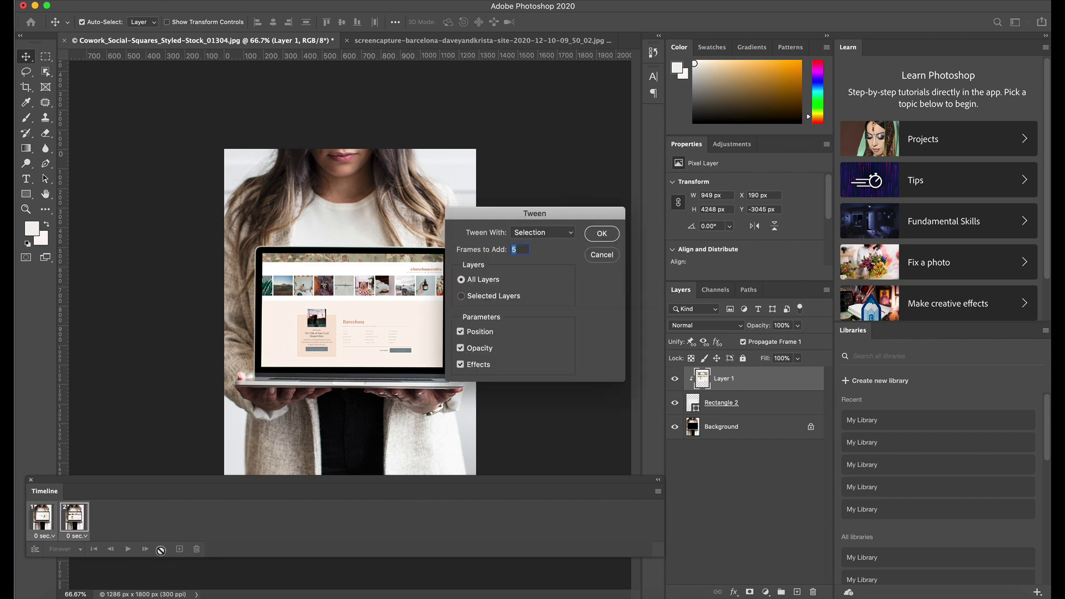
left_click(521, 251)
- Finish the 50-frame tween and give the frames a 0.1-second delay
type("0")
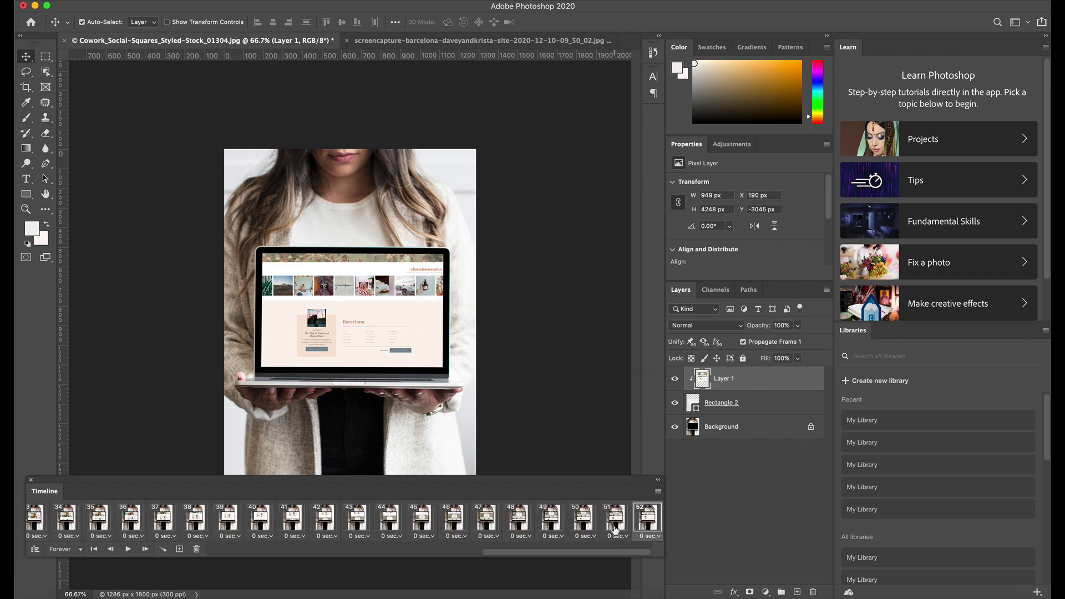
left_click(615, 519)
scroll(618, 527, "left", 15)
left_click(70, 526, "shift")
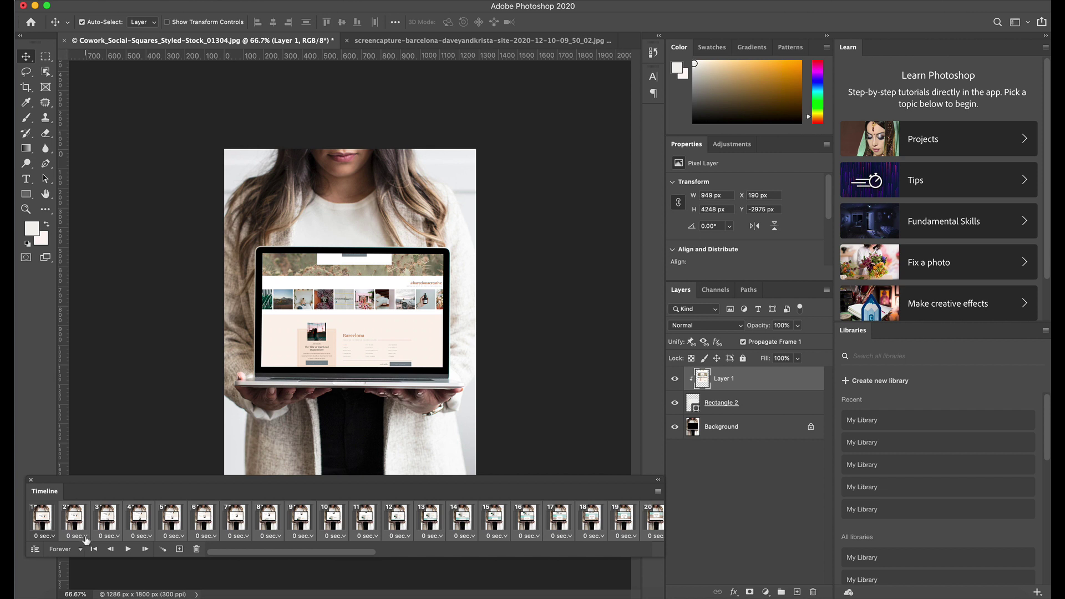
left_click(86, 537)
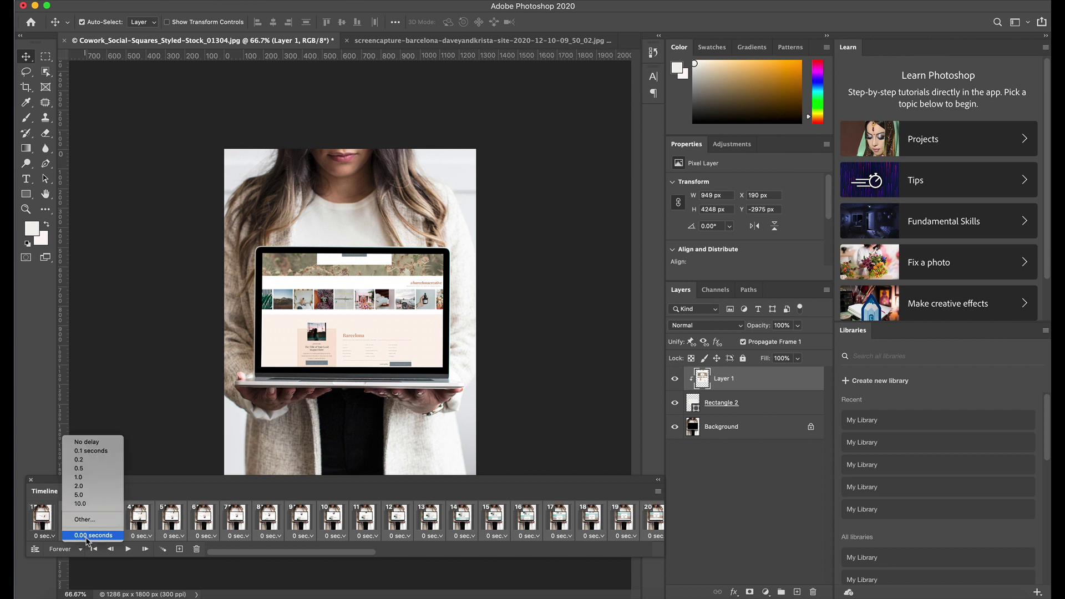
left_click(91, 450)
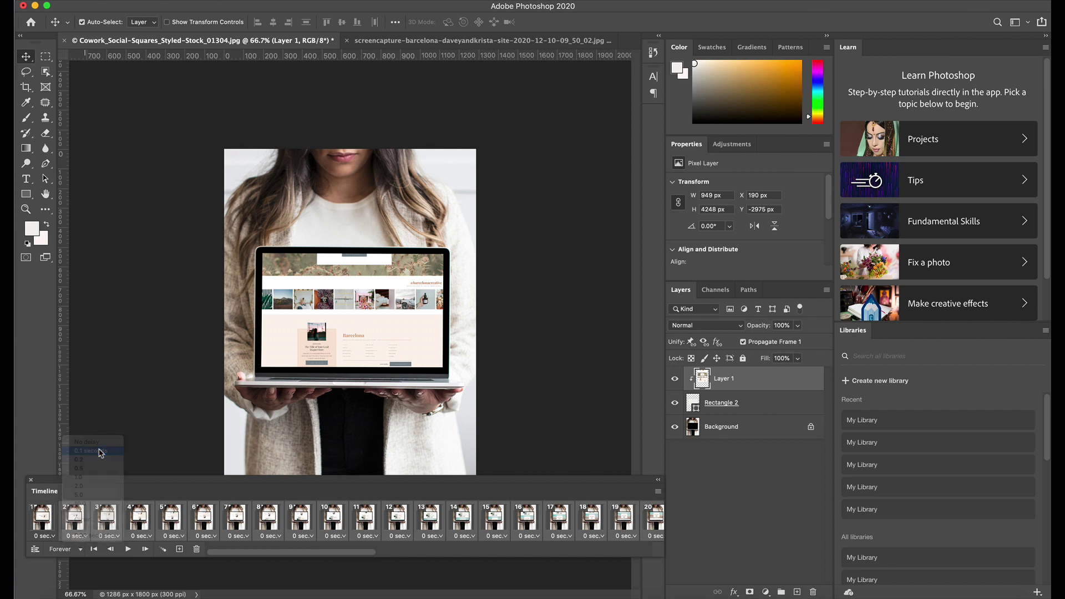
- Hold the first frame and the last frame (52) for 0.7 seconds each
left_click(48, 528)
left_click(52, 537)
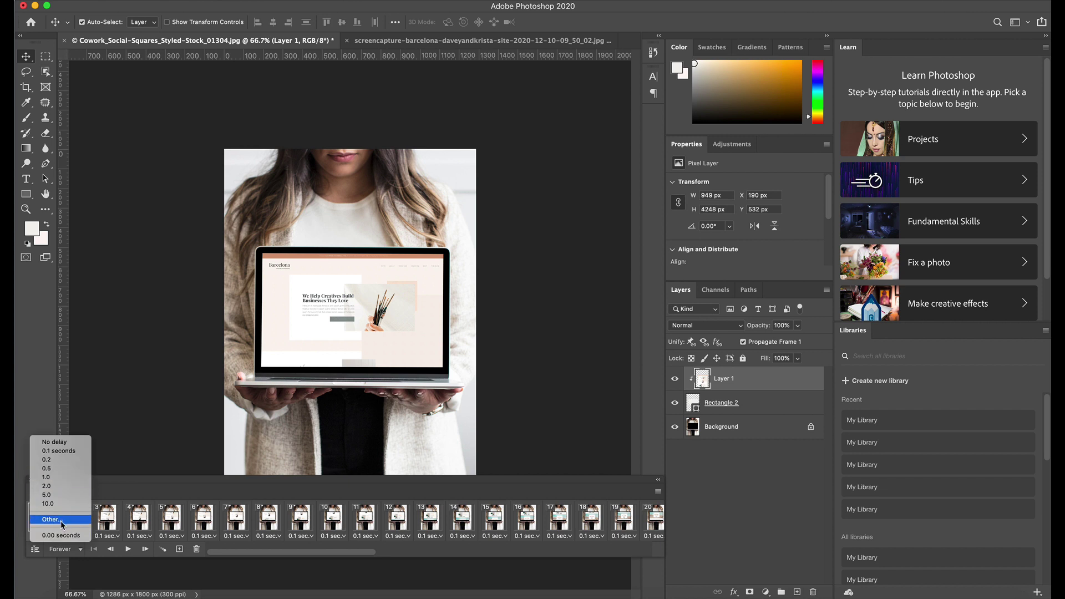
left_click(61, 521)
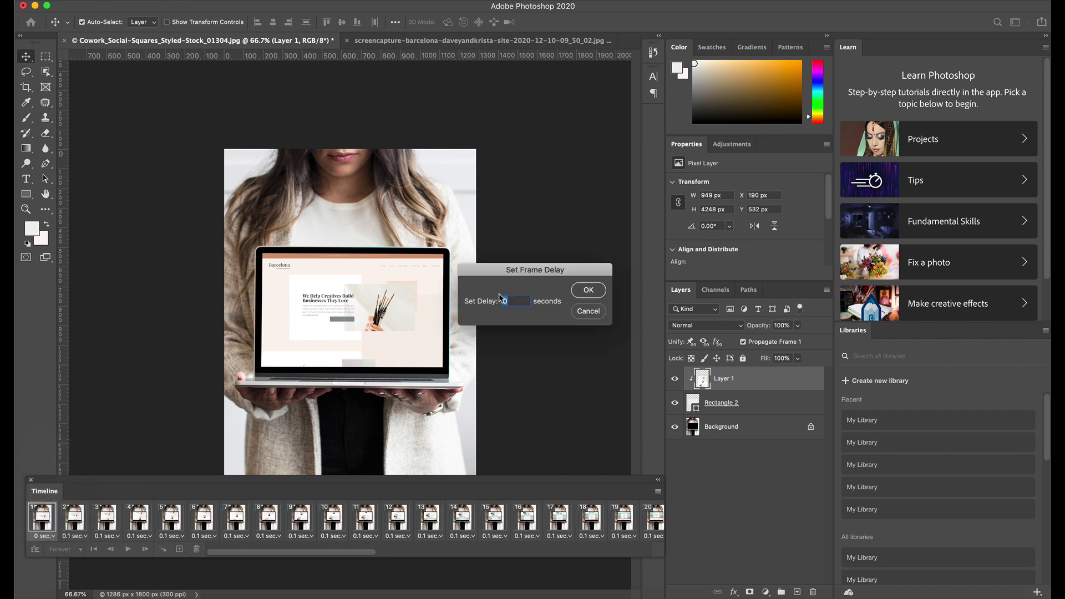
type(".7")
left_click(588, 291)
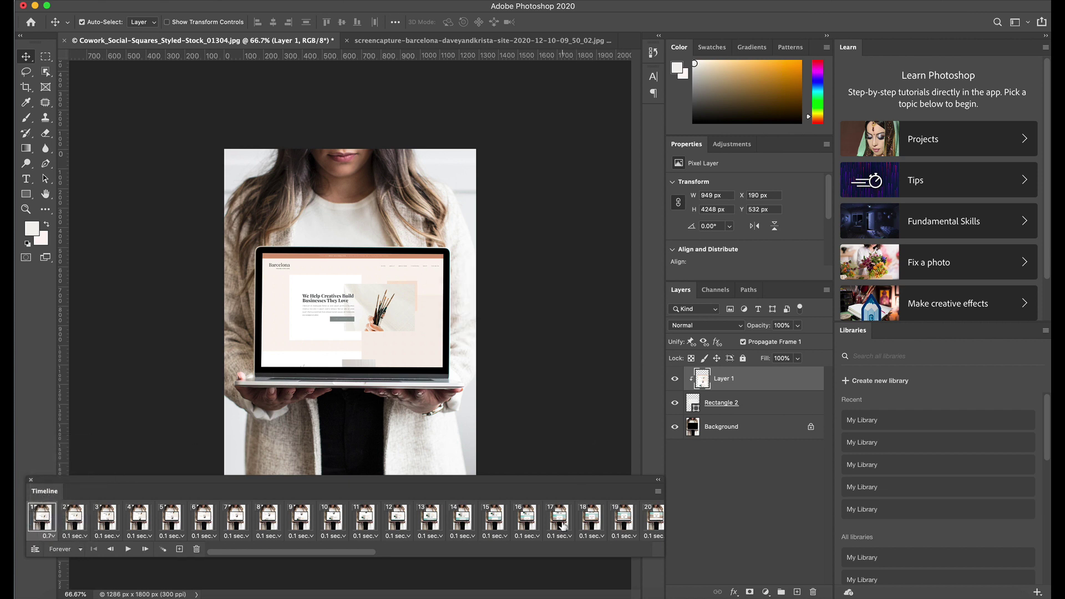
scroll(562, 526, "right", 10)
left_click(646, 517)
left_click(655, 536)
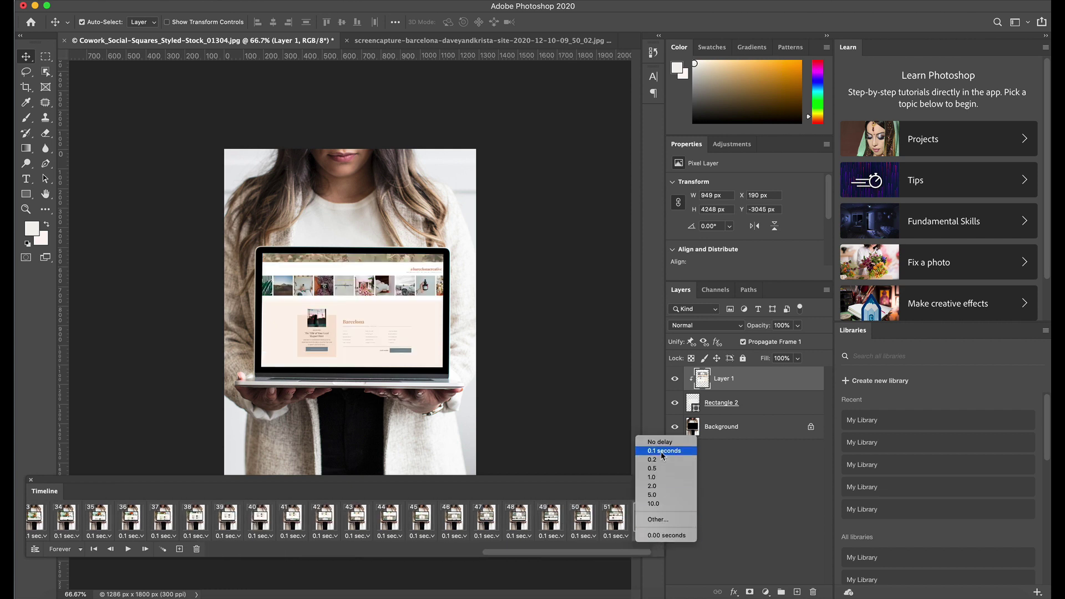
left_click(658, 519)
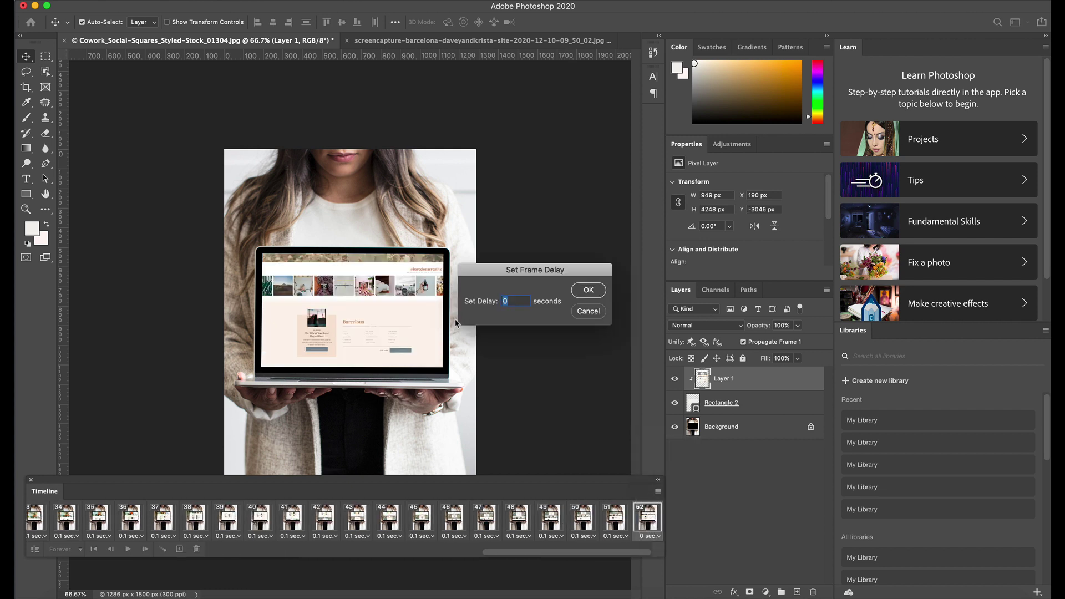
type(".7")
key("Return")
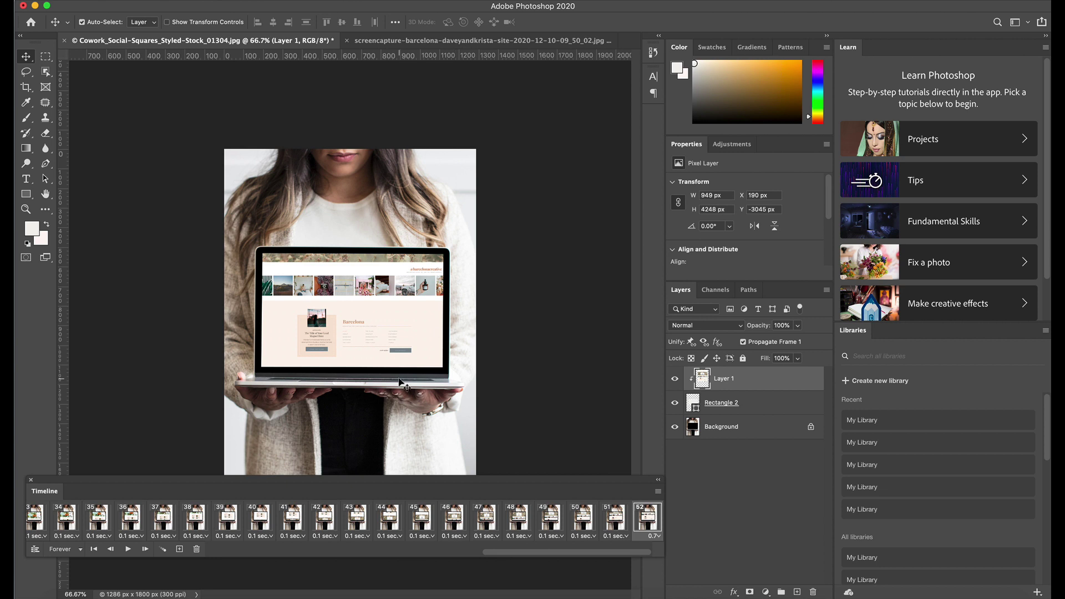
- Play the animation to preview the timing, then return to the first frame
left_click(128, 550)
left_click(43, 519)
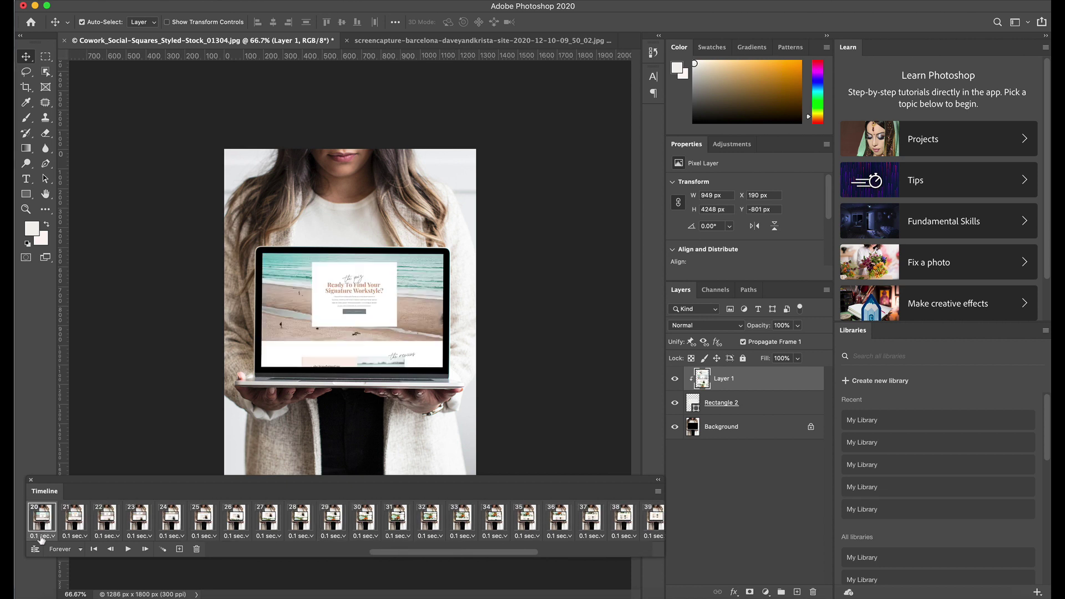
scroll(45, 521, "left", 5)
left_click(43, 518)
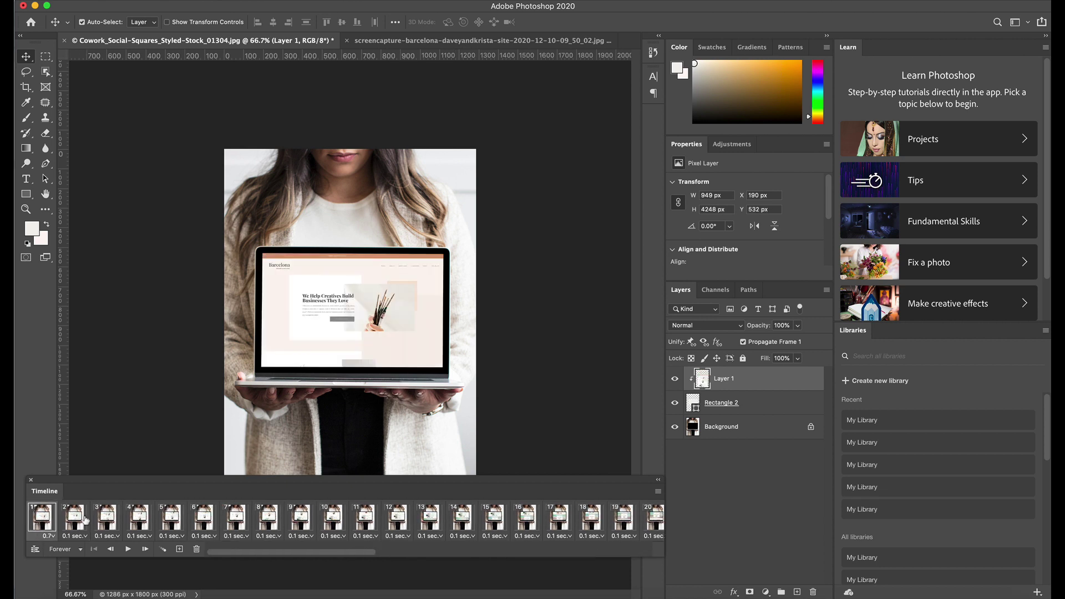
left_click(127, 549)
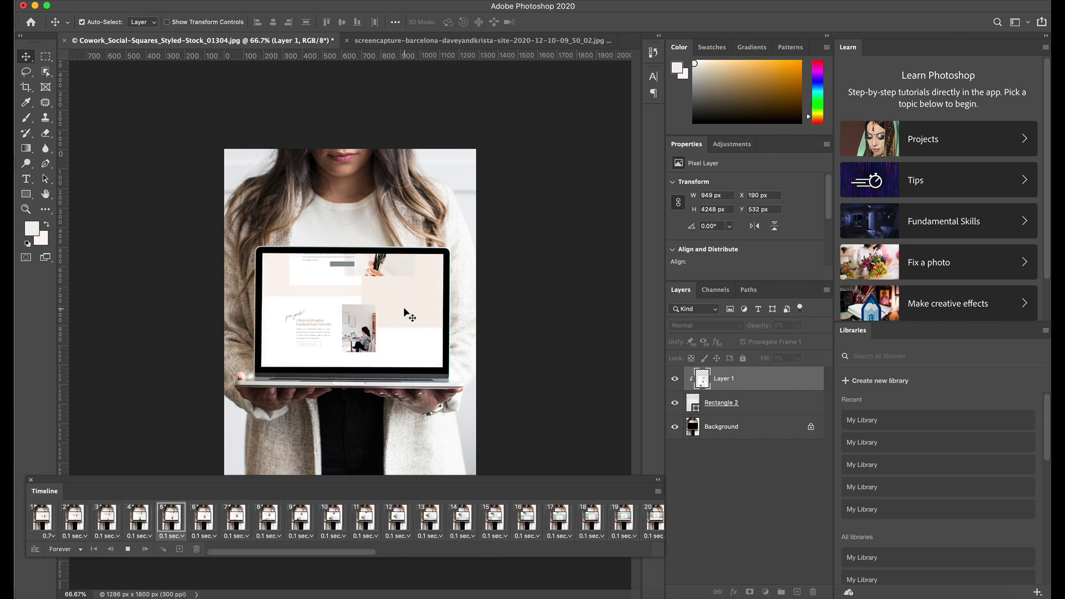
key("space")
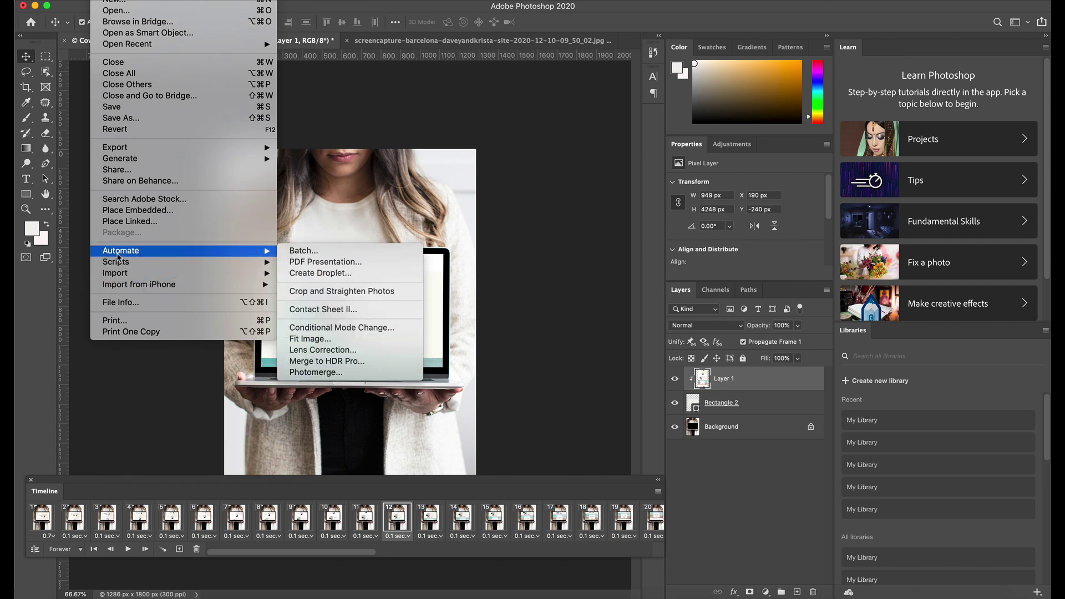
- Render the animation via Render Video as an H.264 High Quality MP4 at 2800 × 2304, 30 fps
mouse_move(148, 153)
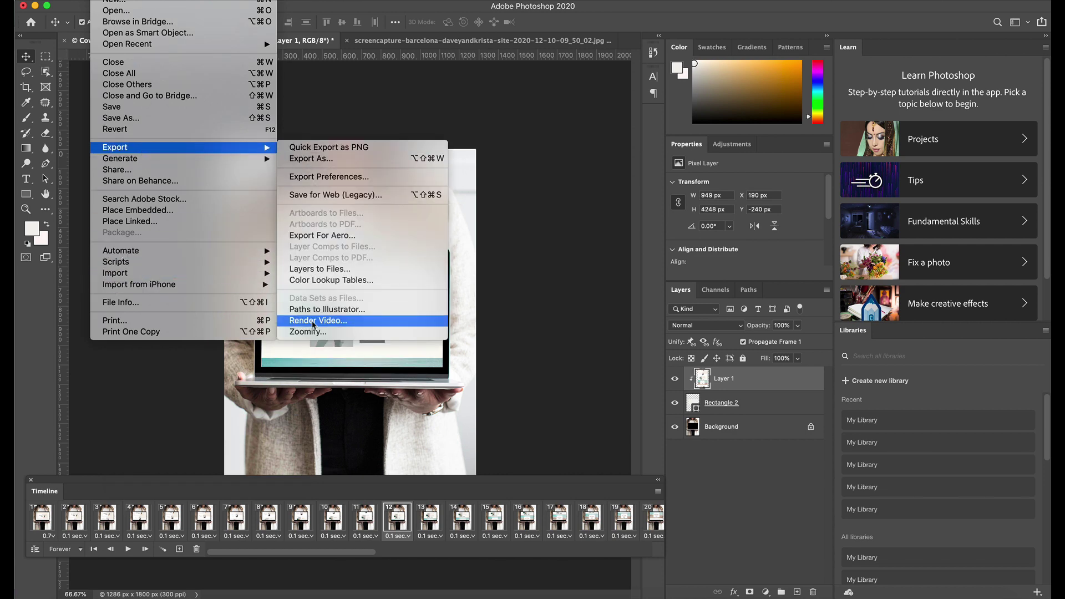
left_click(313, 325)
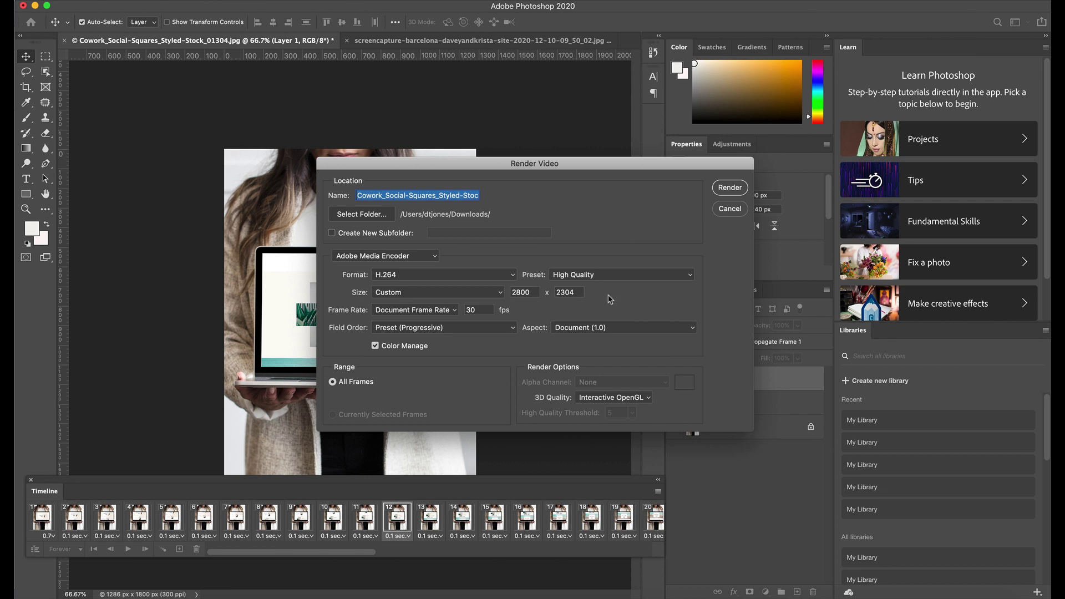
left_click(729, 191)
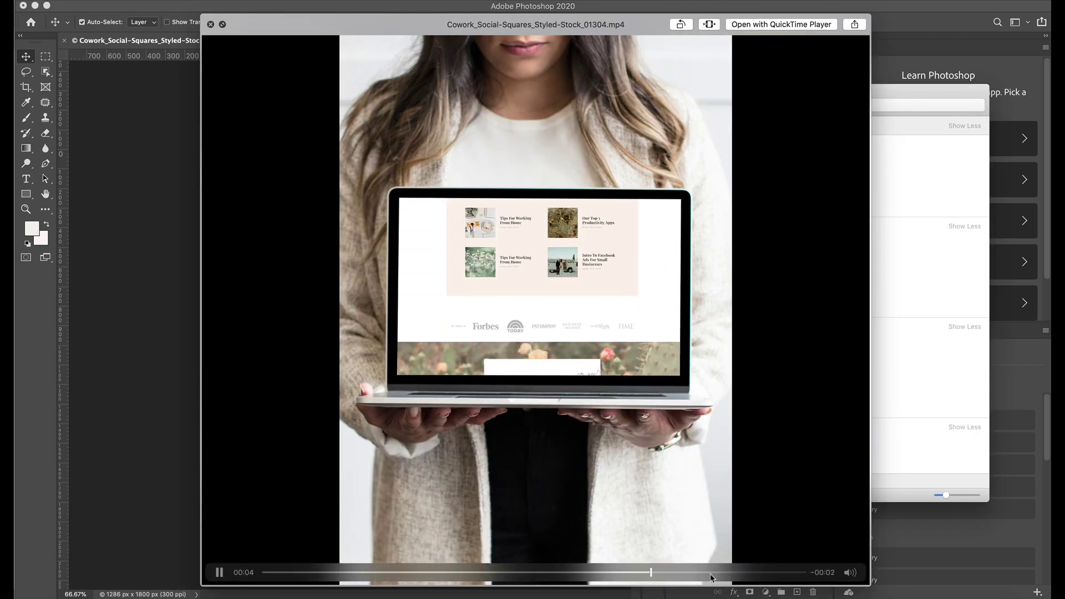
- Watch the 6-second MP4 in Quick Look, then close it and return to Photoshop
left_click_drag(809, 262, 797, 240)
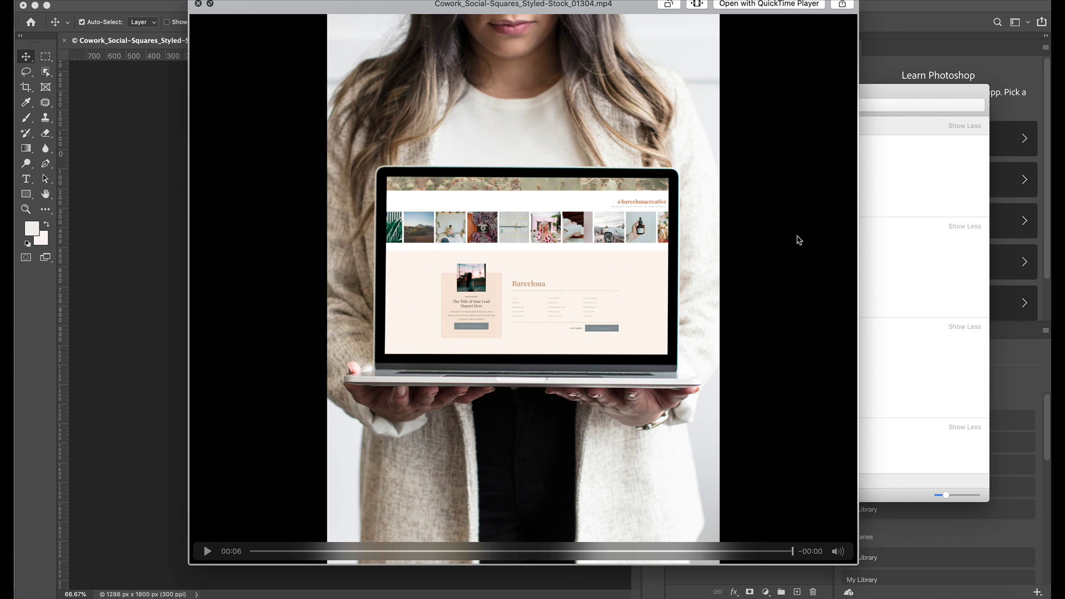
key("space")
left_click(208, 189)
- Save the animation as Cowork_Social-Squares_Styled-Stock_01304.gif using Save for Web, GIF format, looping Forever
left_click(114, 3)
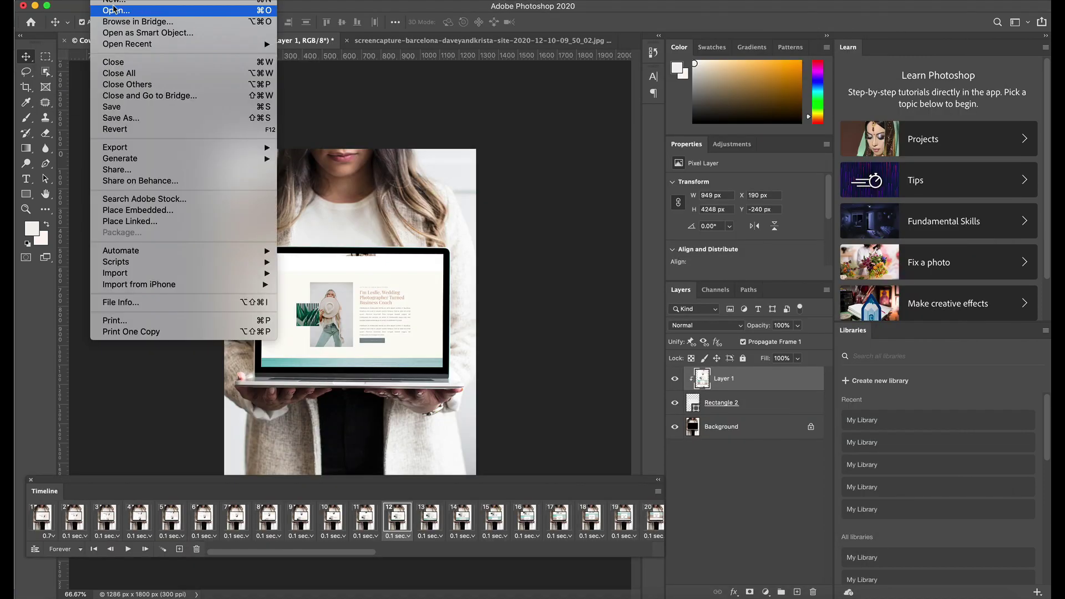
mouse_move(142, 153)
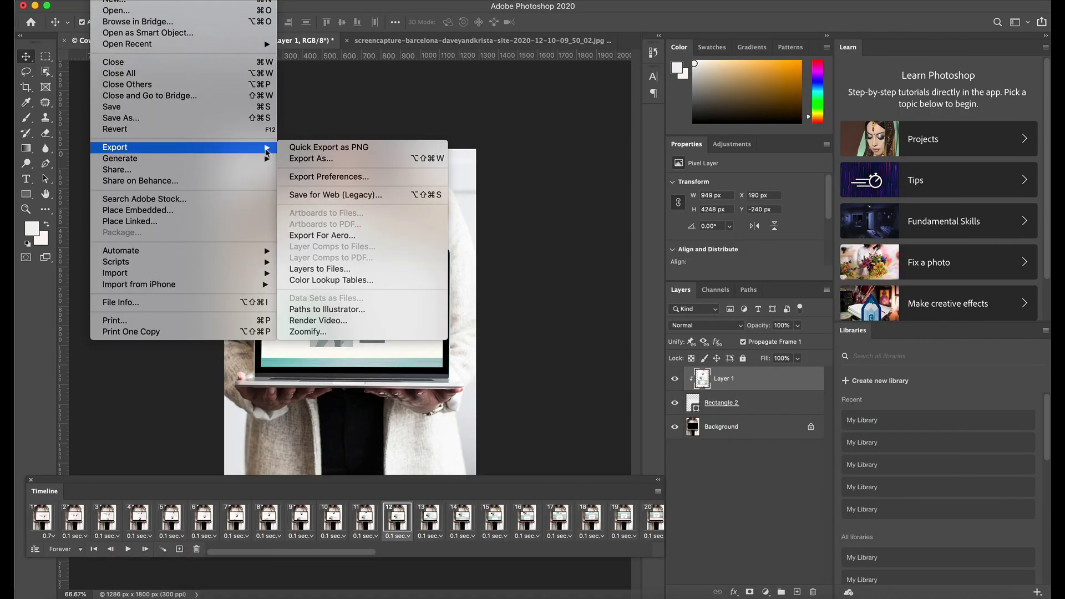
left_click(326, 195)
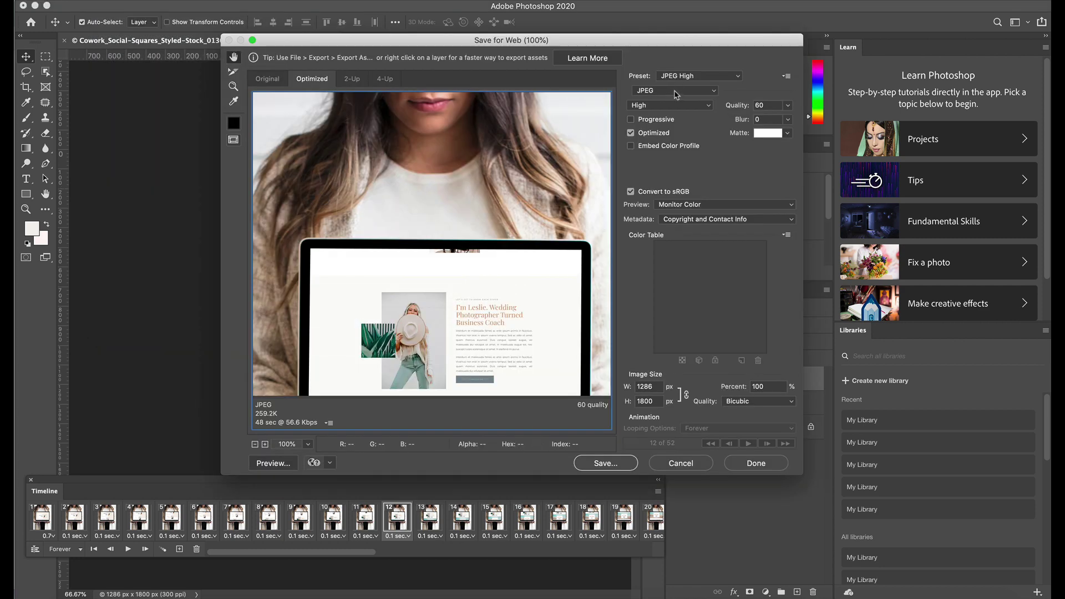
left_click(675, 92)
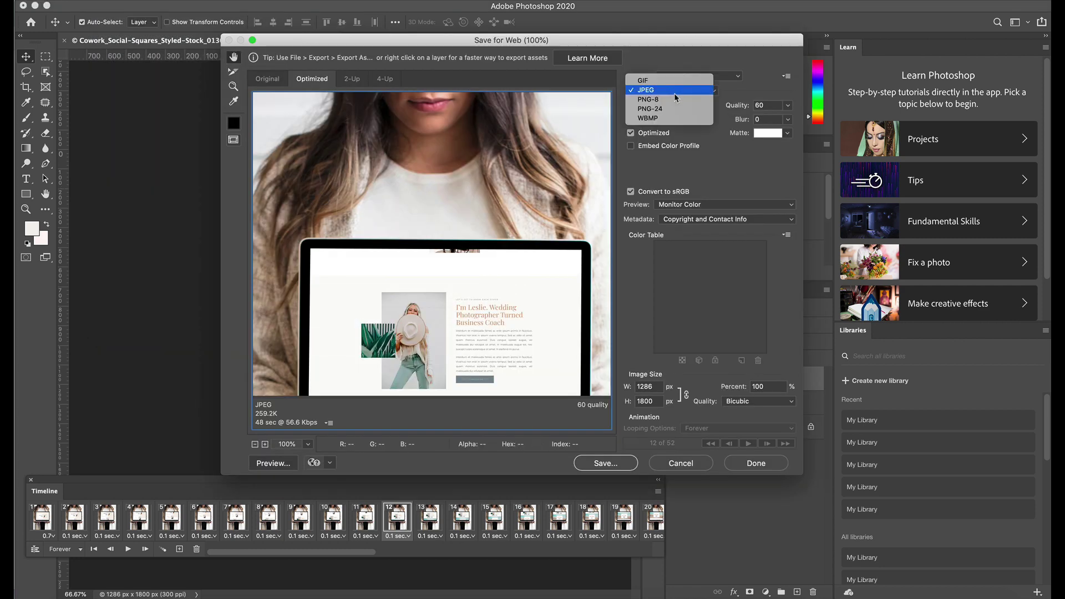
left_click(675, 89)
left_click(675, 87)
left_click(674, 88)
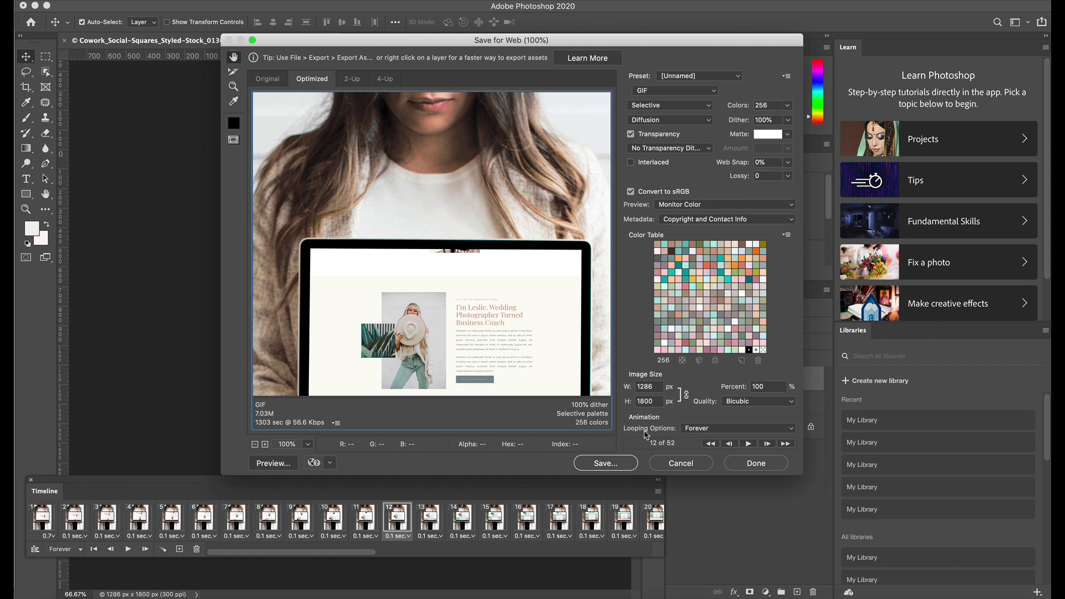
left_click(706, 428)
left_click(706, 430)
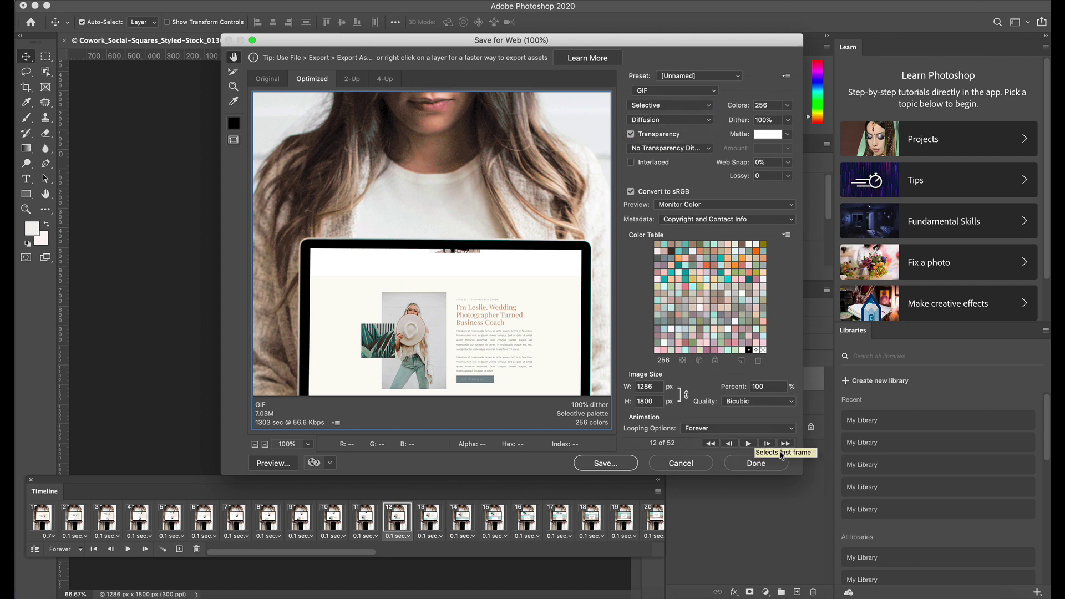
left_click(599, 468)
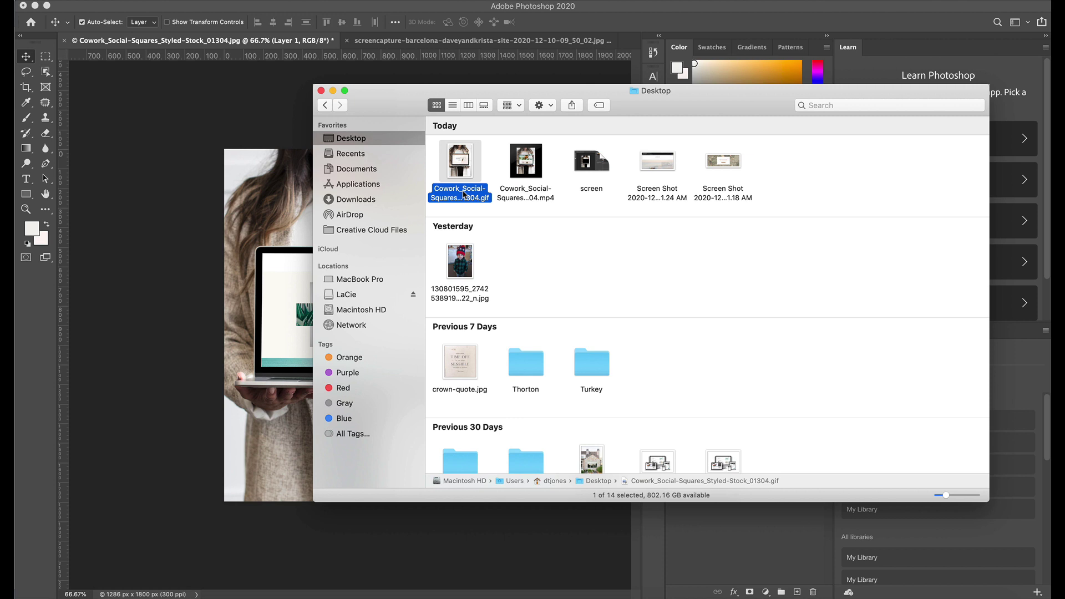
- Preview the exported GIF in Quick Look to check the Barcelona site scroll, then close it
key("space")
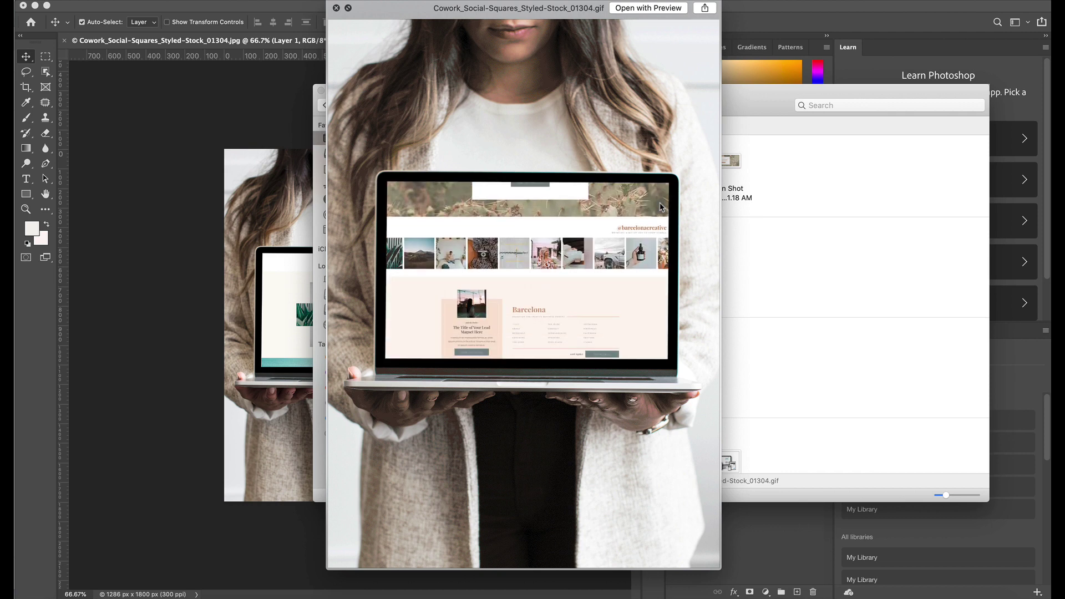
key("space")
left_click(265, 201)
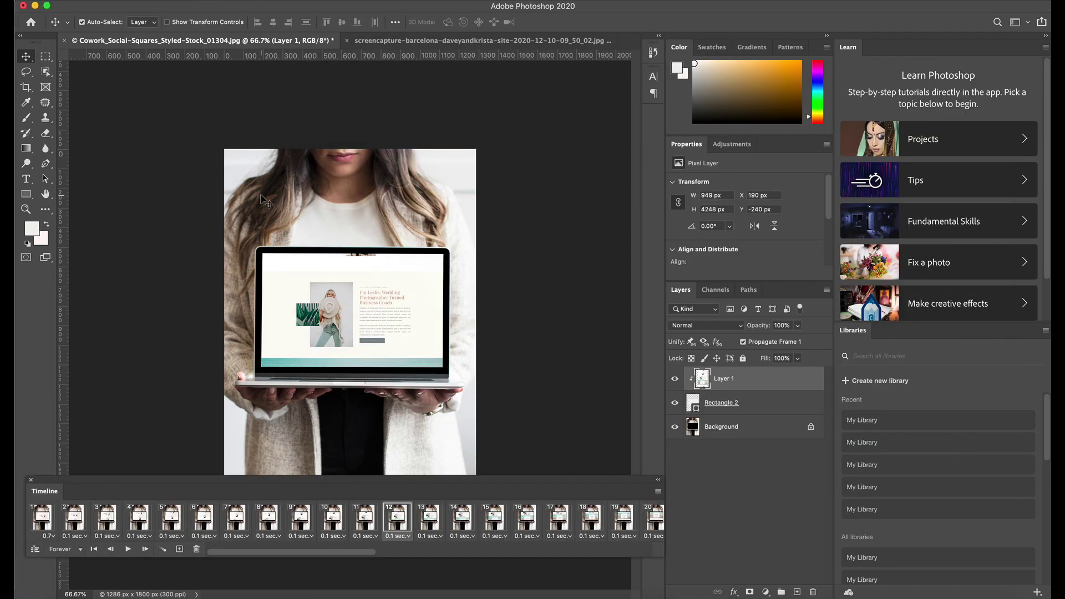